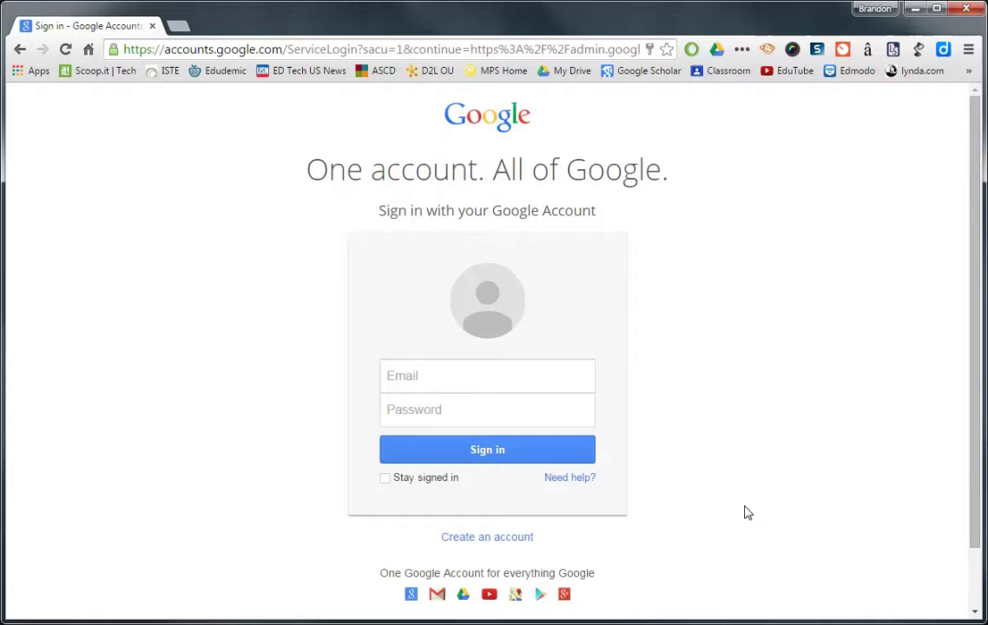
Sign in with the teacher's school e-mail address and account password.
click(545, 382)
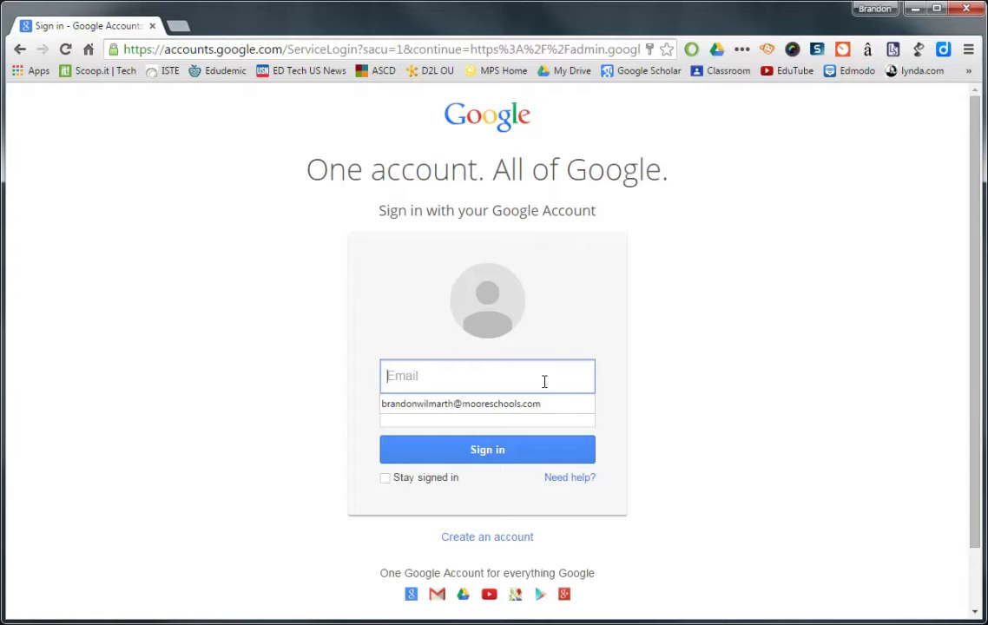
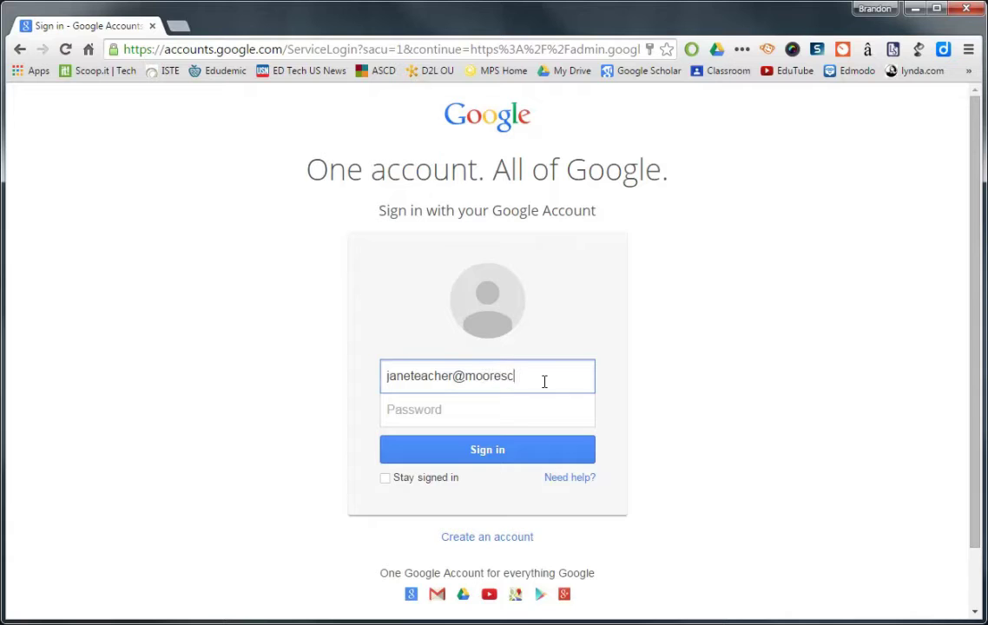
key(Tab)
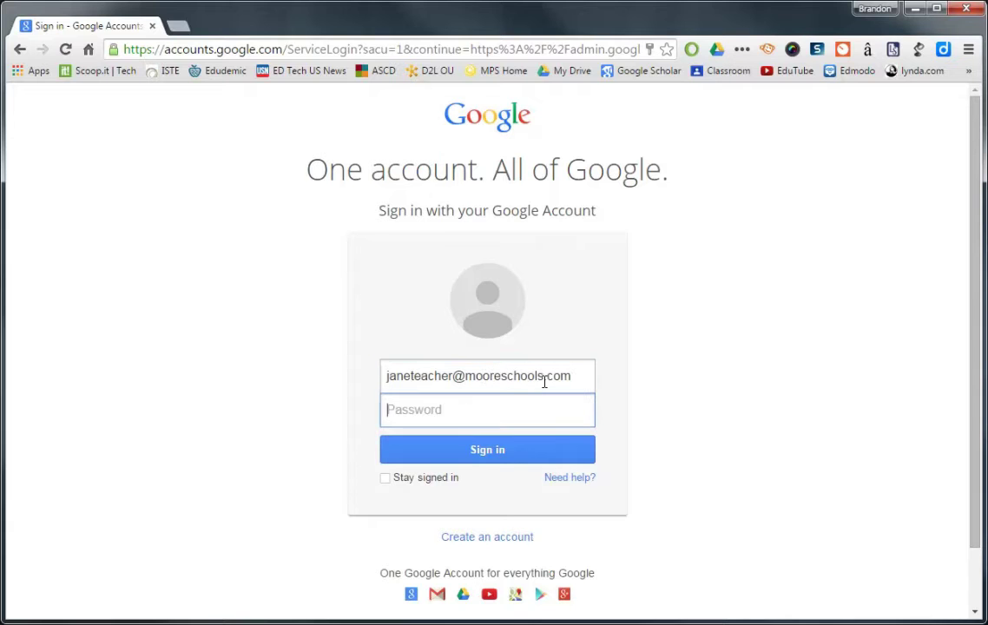
text(********)
click(506, 455)
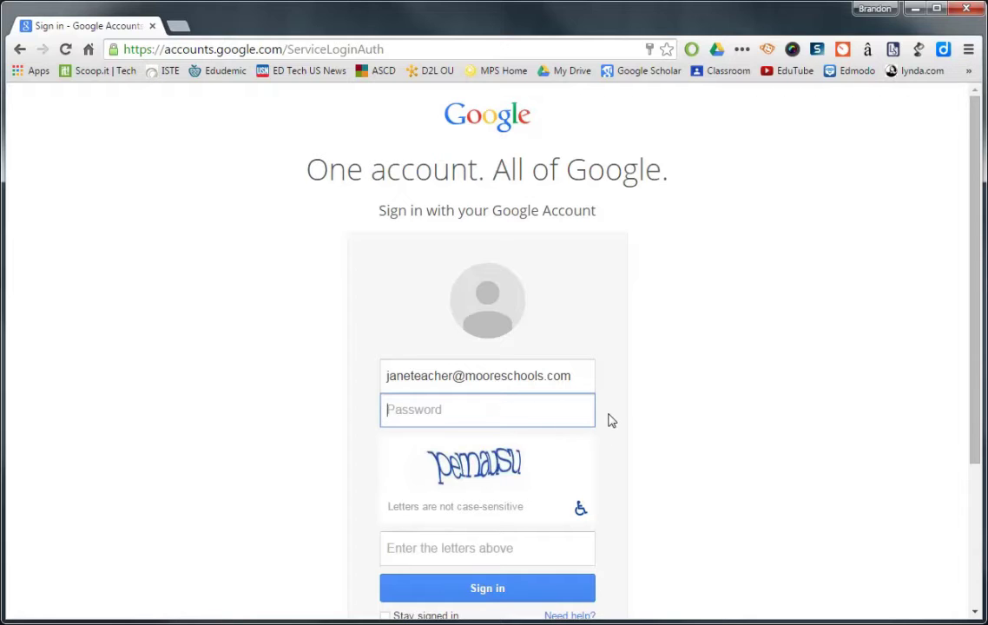
Re-enter the password, fill in the distorted verification letters, and submit the sign-in.
text(••••••••)
click(461, 549)
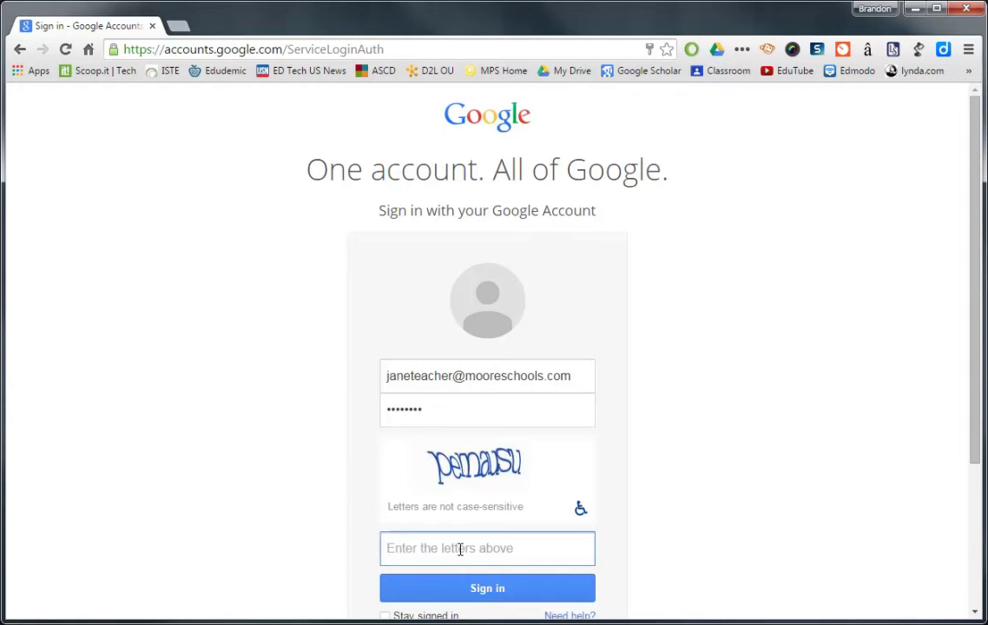
text(pema)
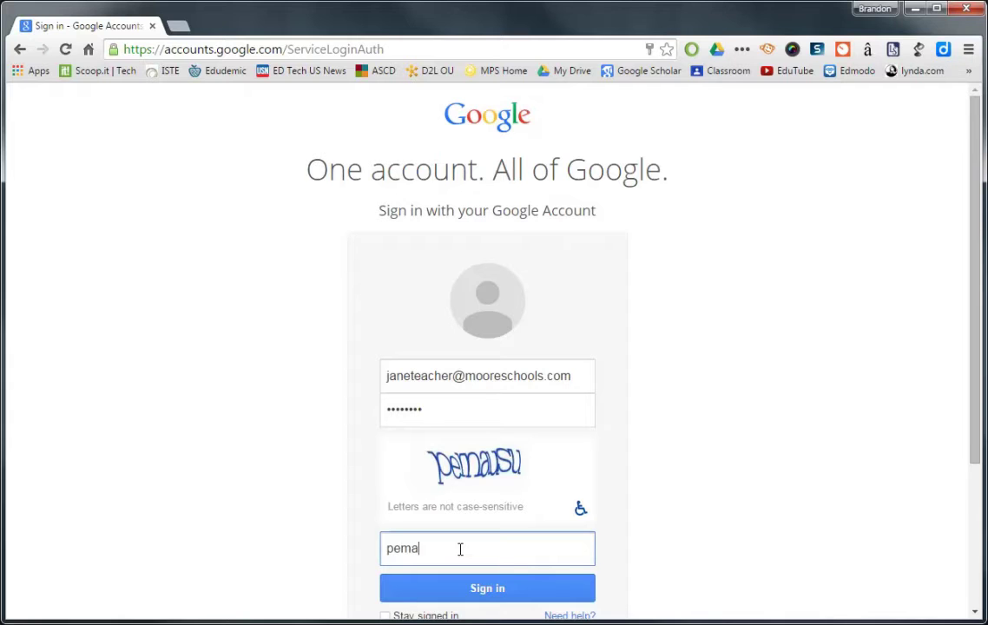
text(usu)
click(488, 587)
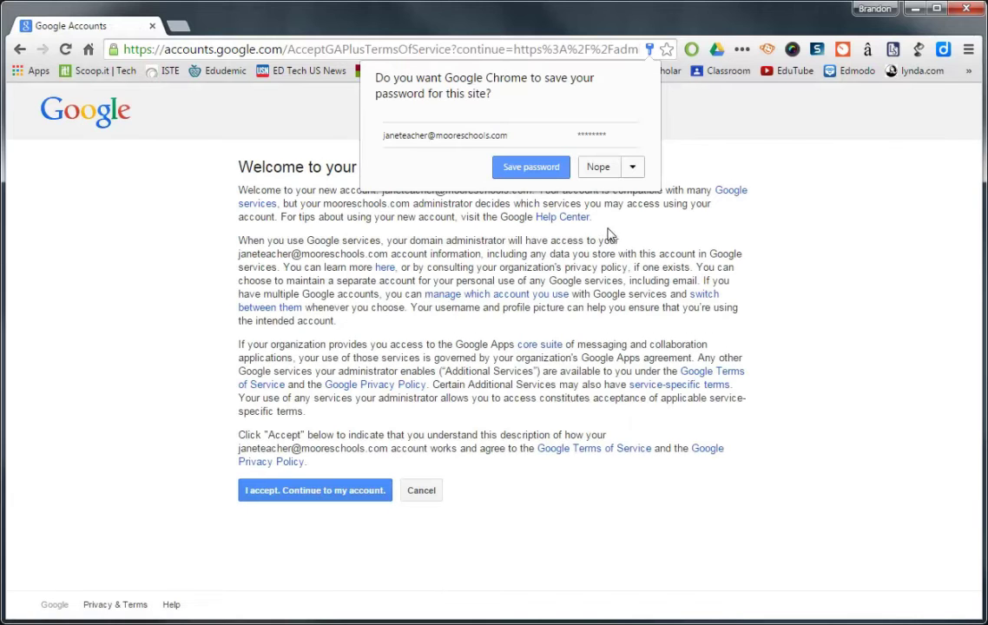
Decline browser password saving, accept the account terms, and set a new confirmed password.
click(599, 167)
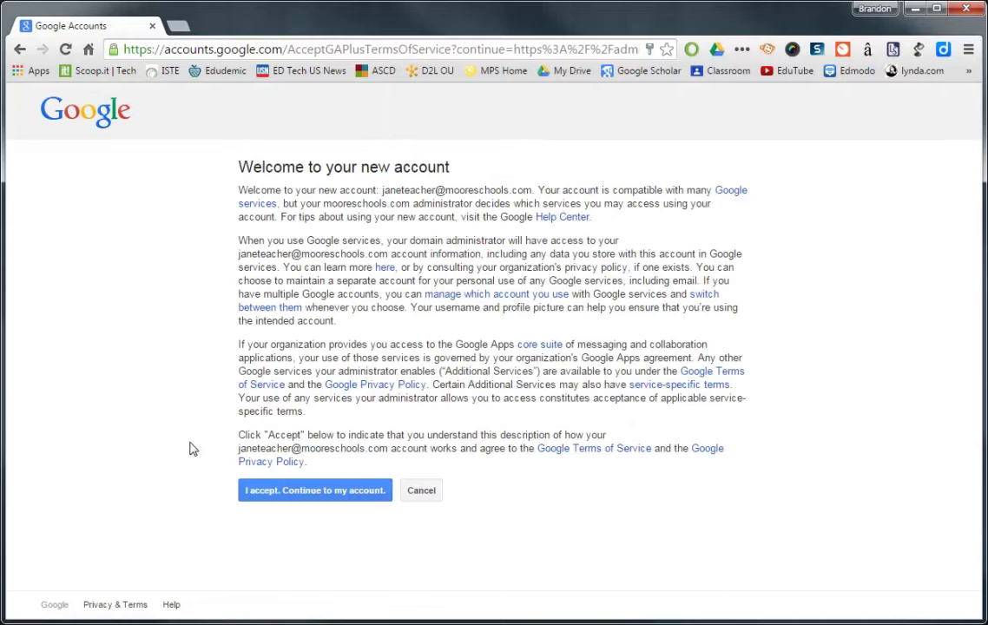
click(336, 493)
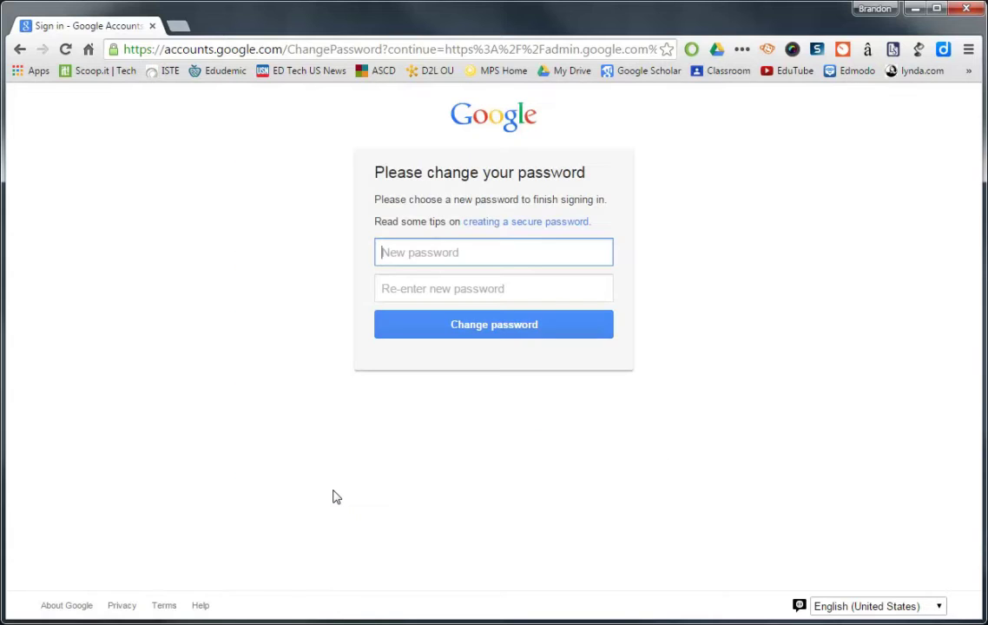
text(••••••••••)
key(Tab)
text(••••••••••)
click(507, 326)
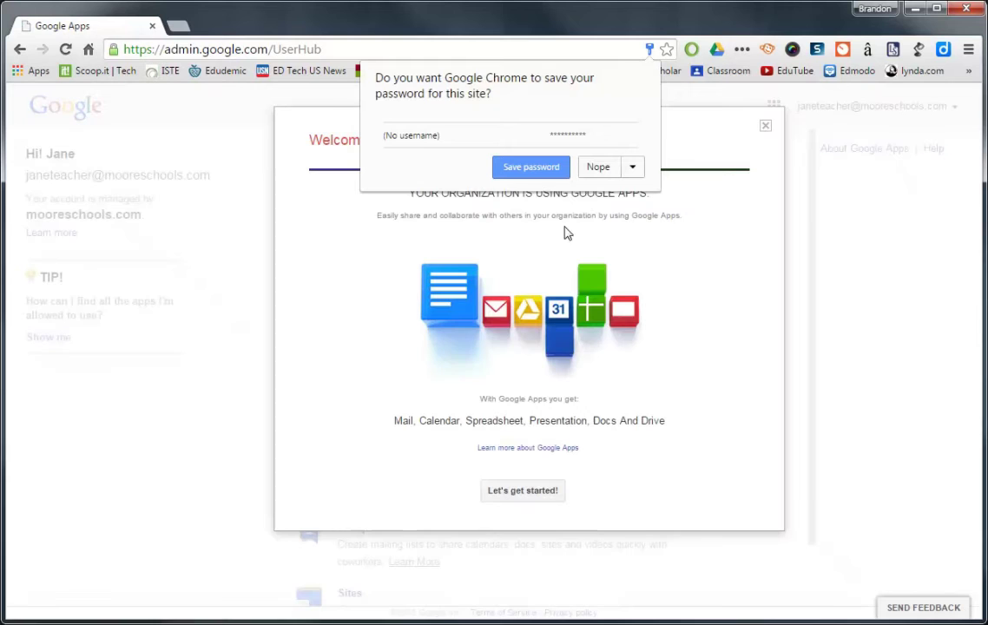
Dismiss the save-password and Welcome pop-ups, then go to classroom.google.com.
click(597, 168)
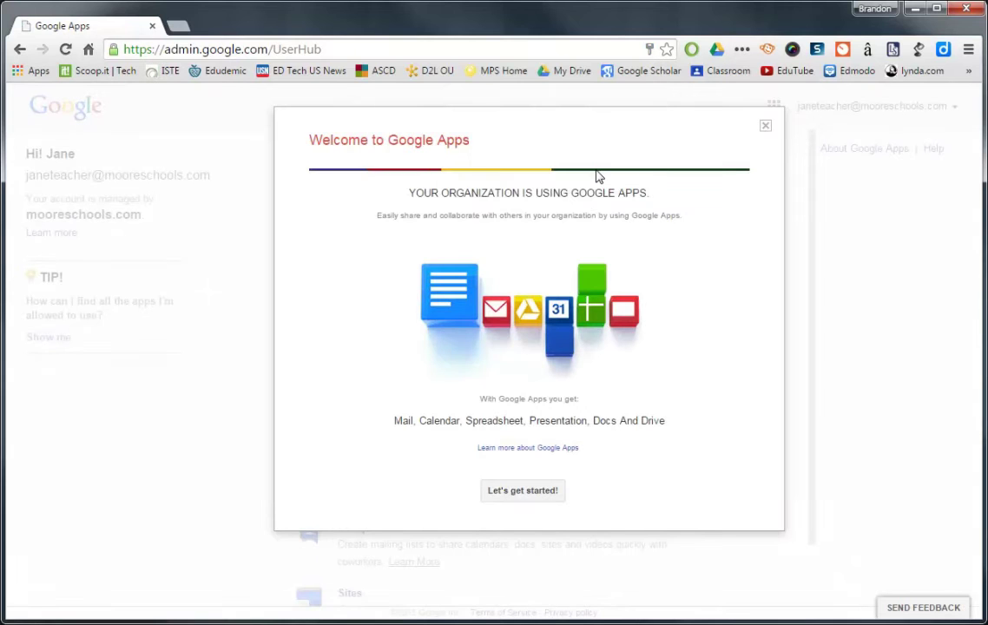
click(765, 126)
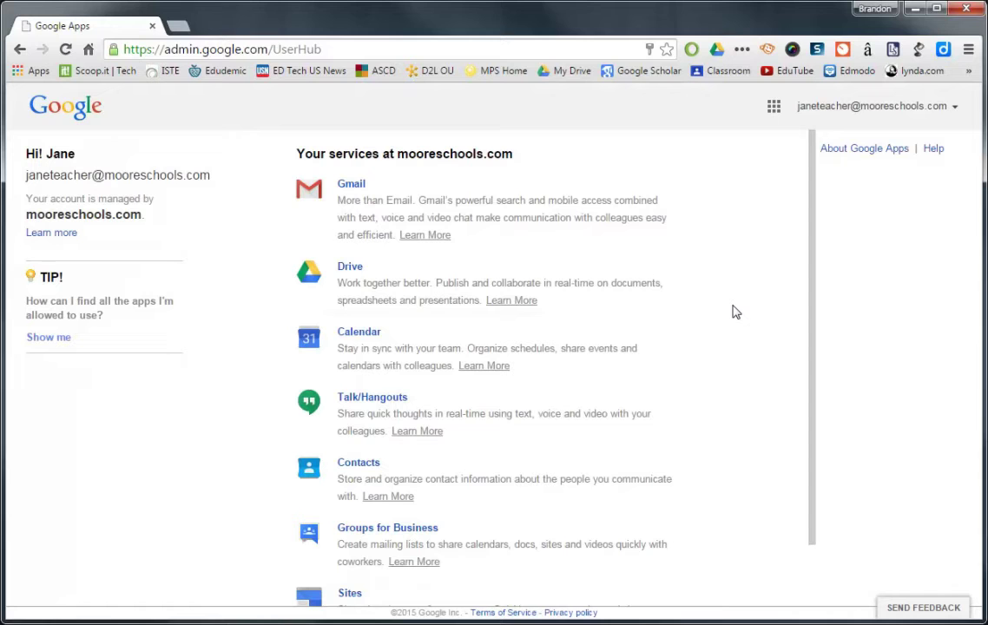
click(363, 48)
text(cla)
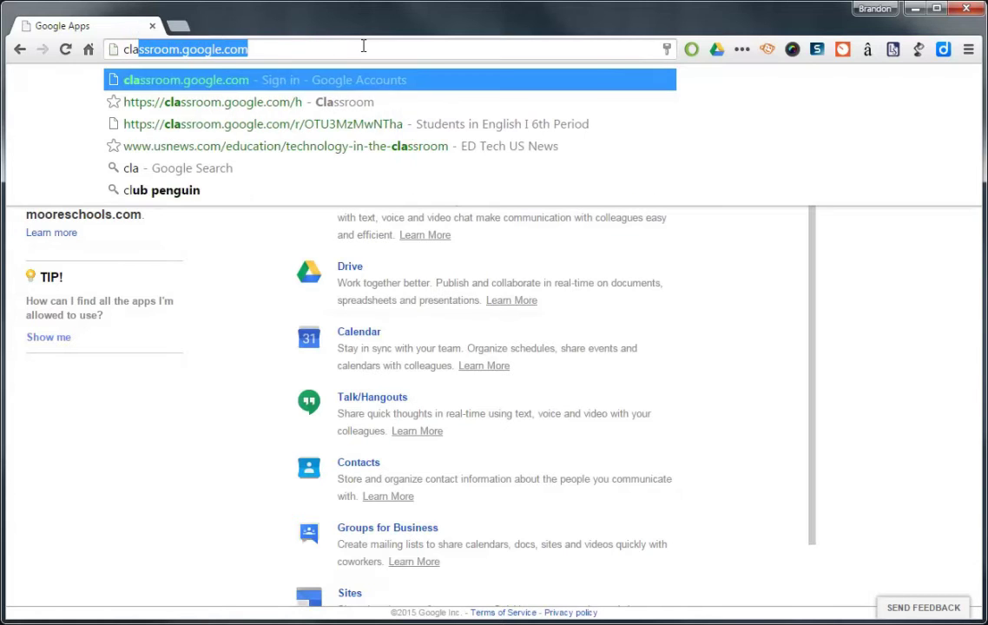
text(ssroom.google.com)
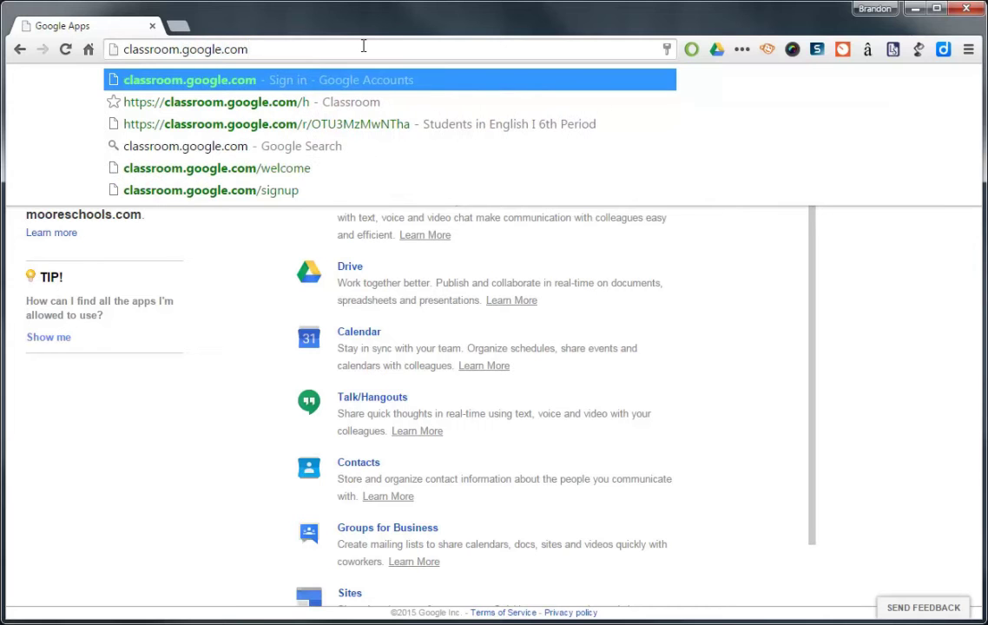
key(Return)
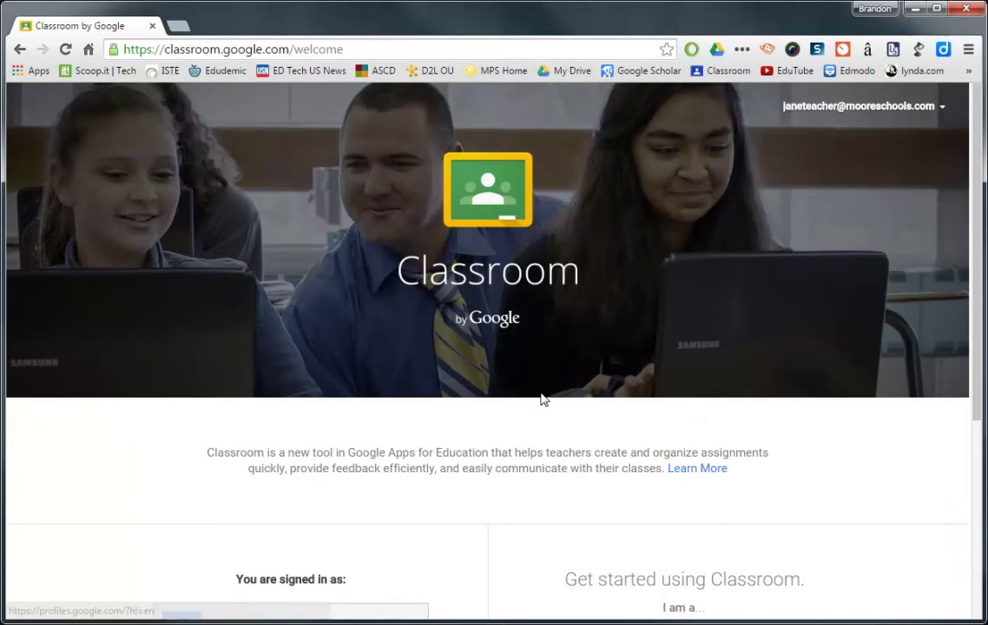
Choose the TEACHER role on the Classroom welcome page.
scroll(517, 412, down, 2)
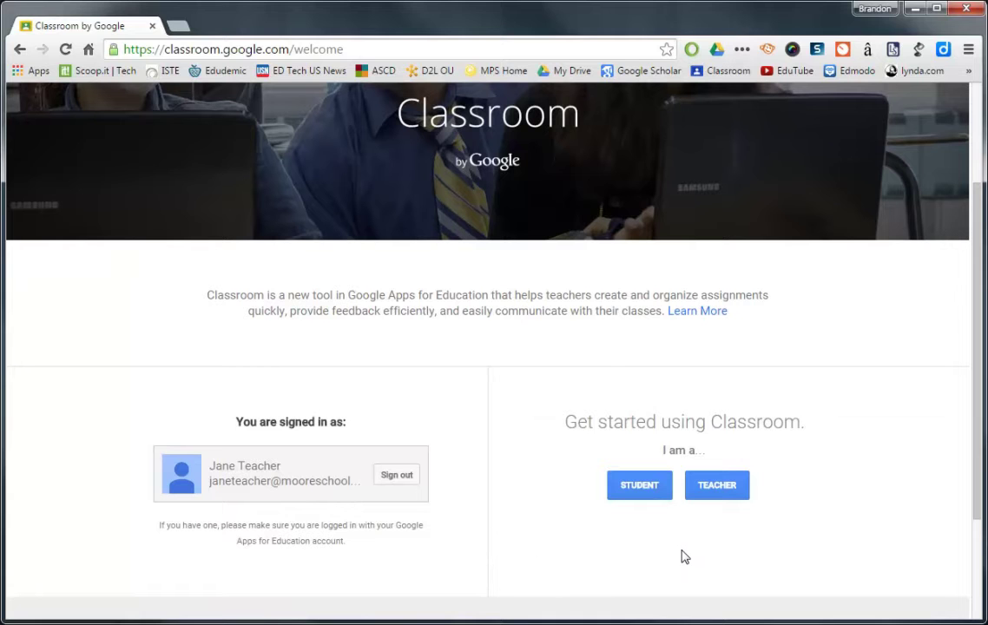
click(718, 489)
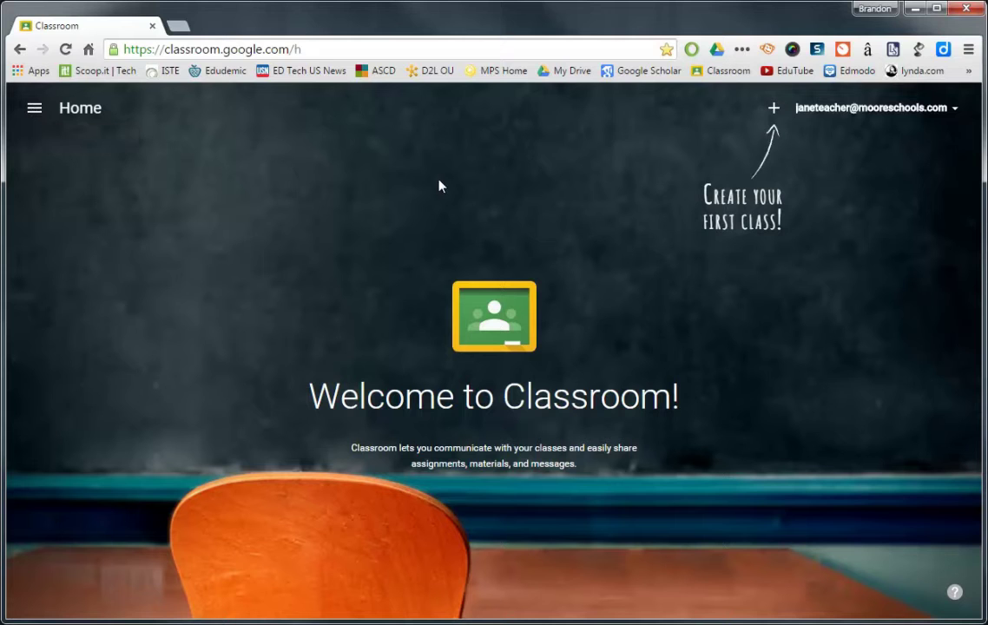
Show the join-or-create class options from the Home page's + button.
click(773, 110)
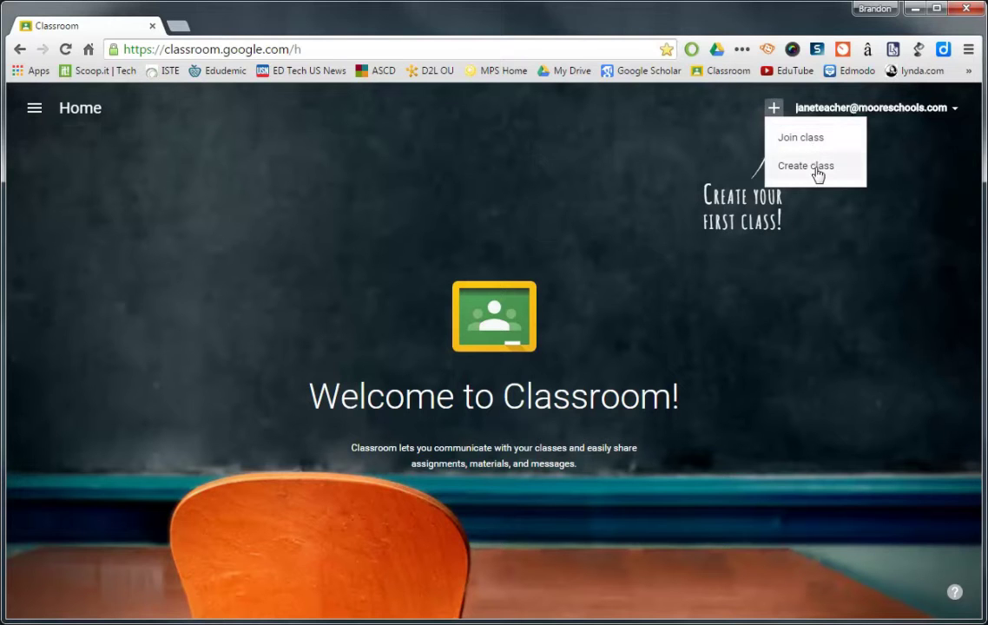
Create a class named 'English I' with section '1st Hour'.
click(807, 166)
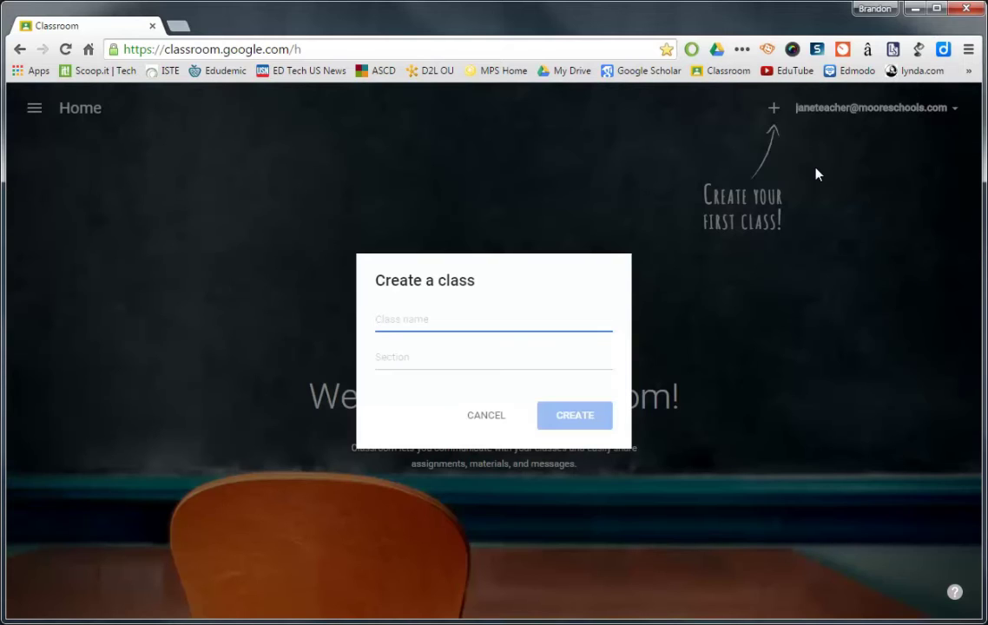
text(Engli)
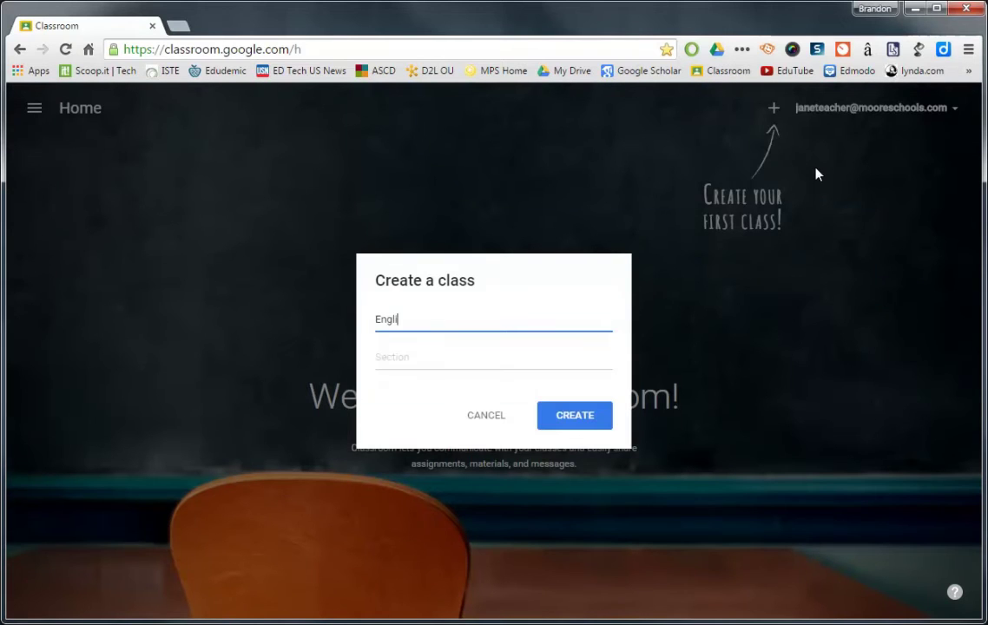
text(sh I)
key(Tab)
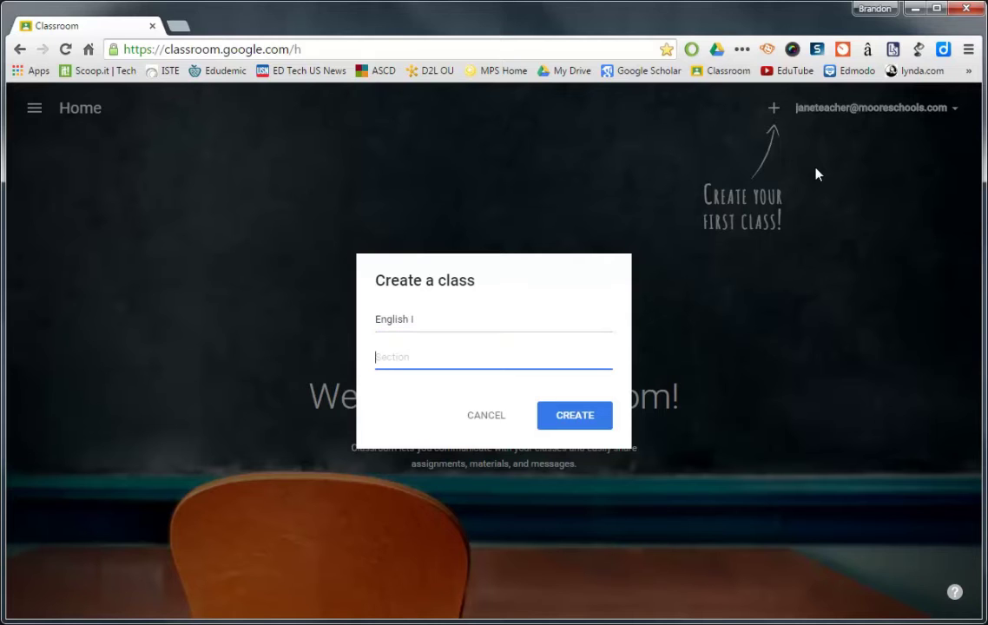
text(1st Hour)
click(589, 420)
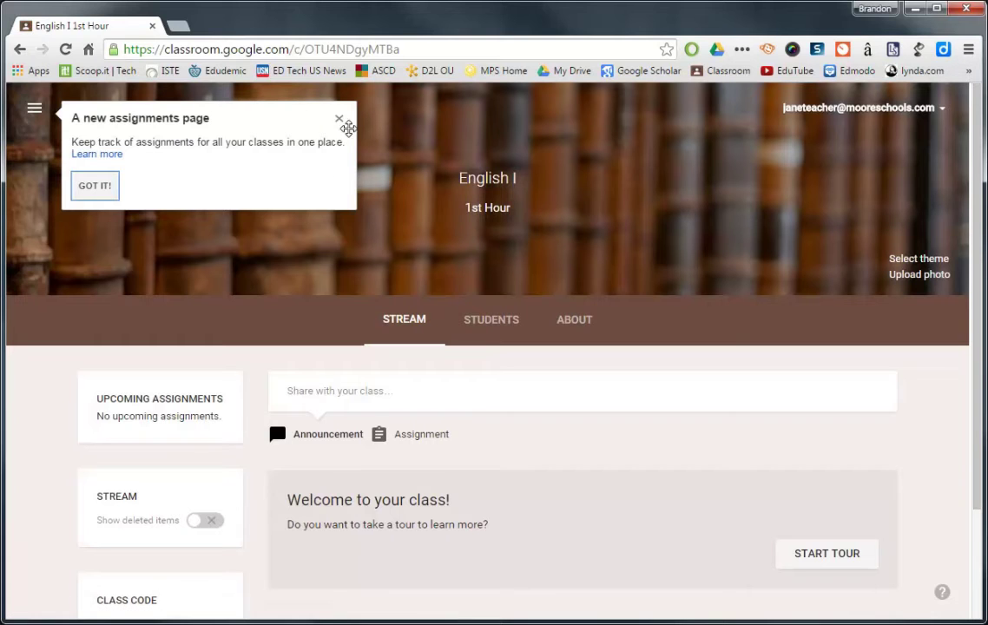
Dismiss the tip and apply the bookshelf gallery image as the English I class theme.
click(340, 122)
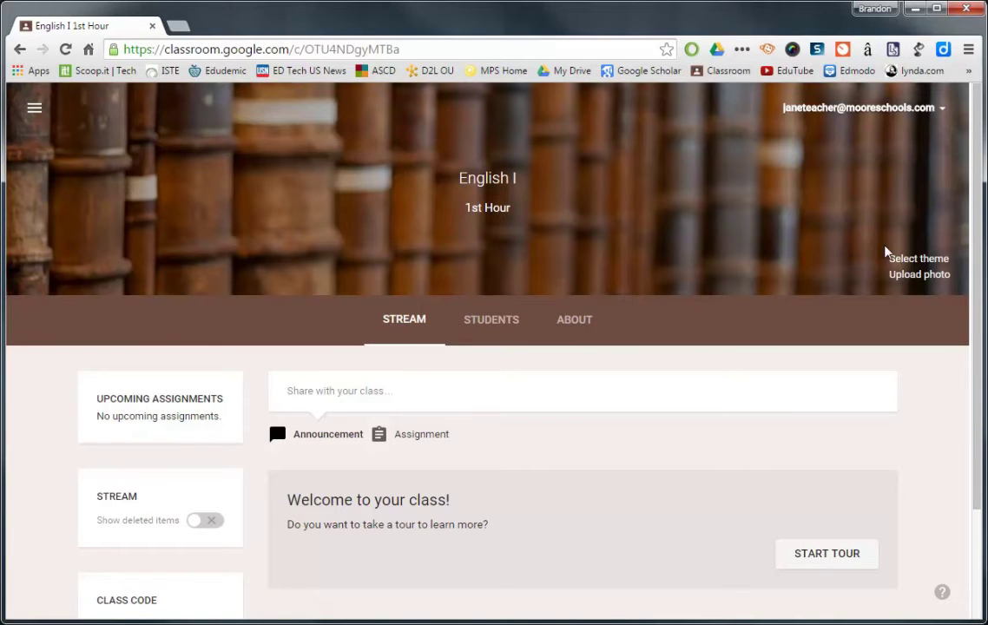
click(903, 259)
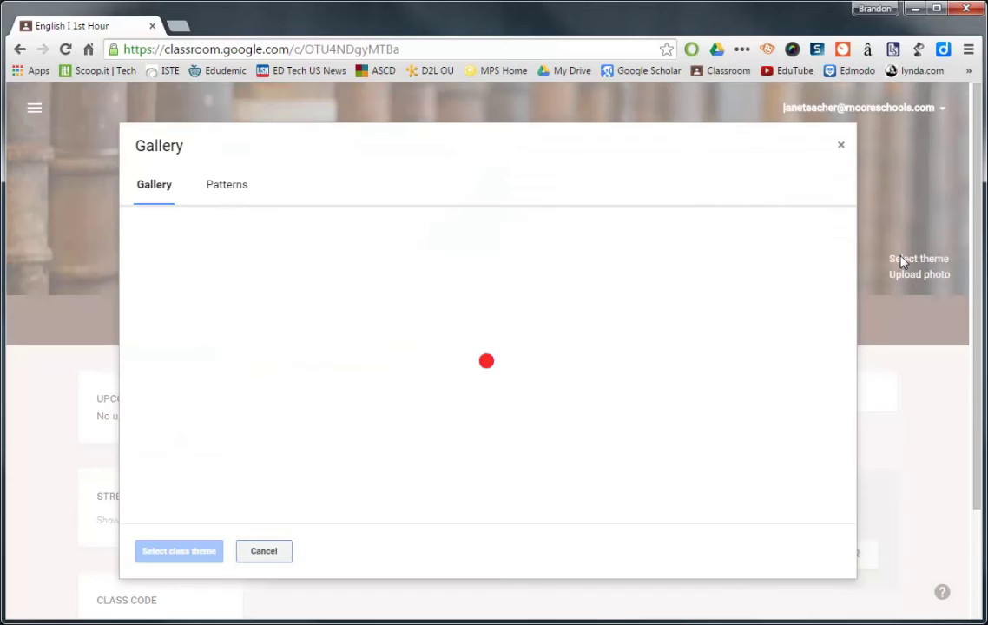
scroll(849, 252, down, 10)
scroll(836, 486, down, 8)
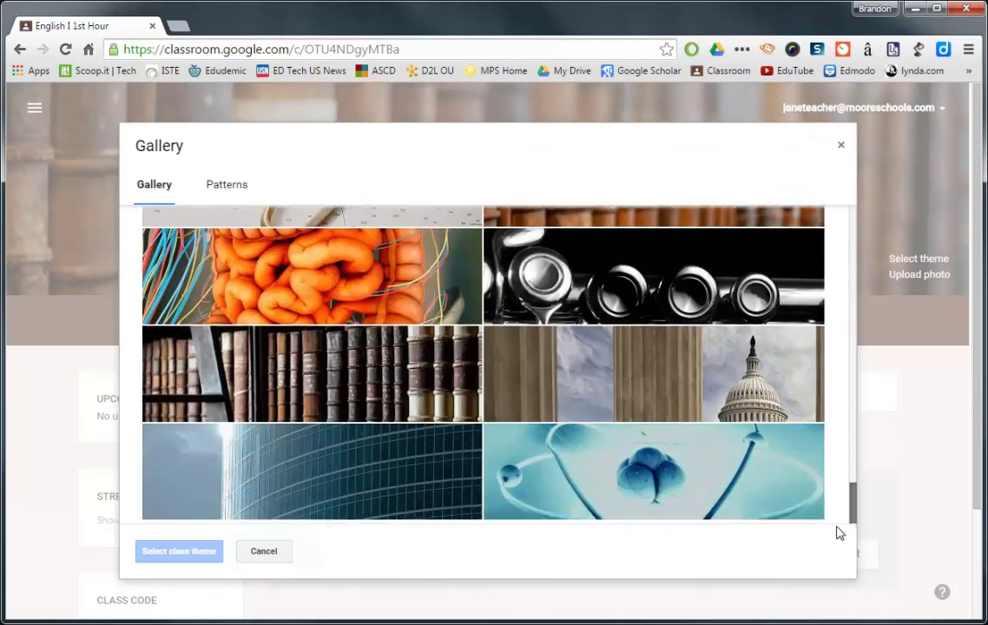
click(401, 397)
click(180, 554)
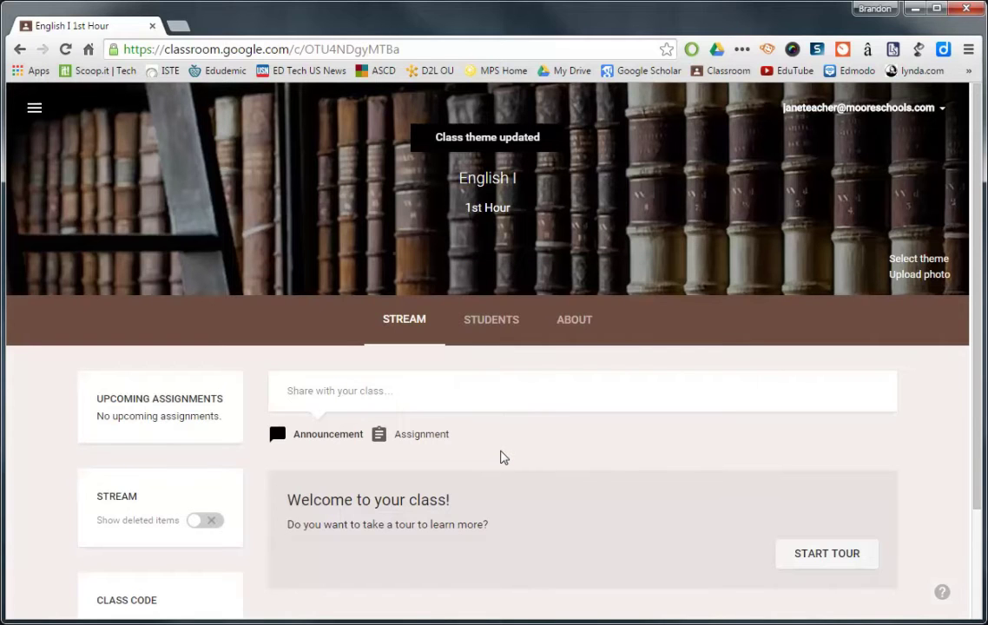
scroll(502, 458, down, 2)
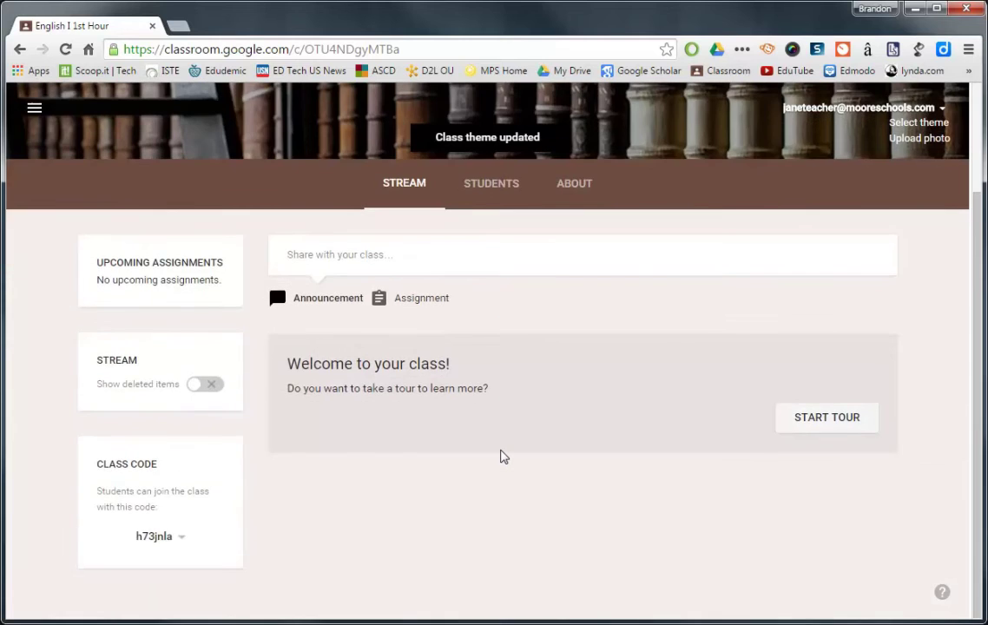
scroll(502, 458, up, 2)
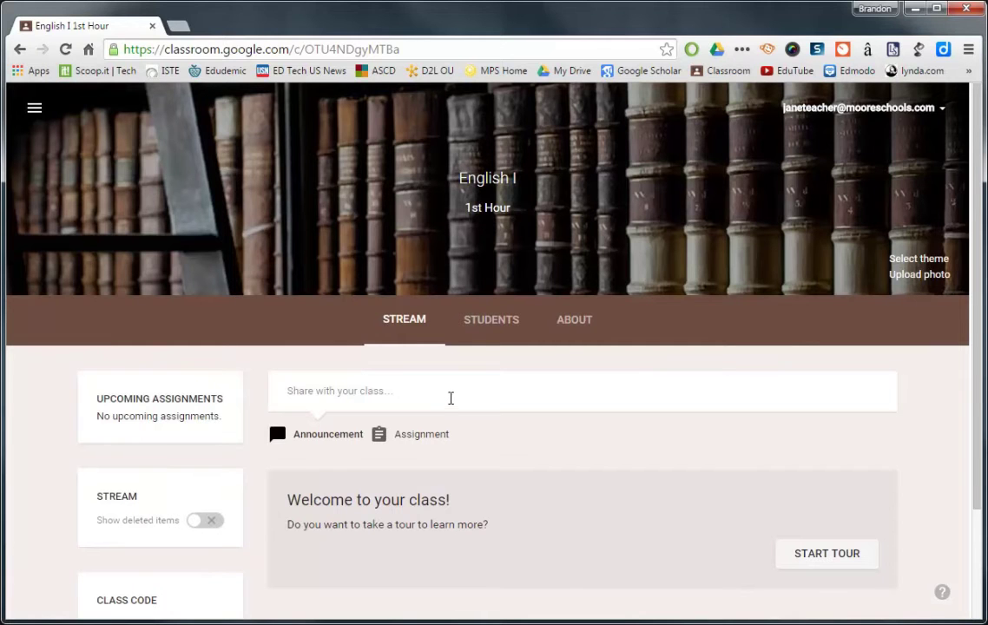
From Home, create another class named 'English I' with section '2nd Hour'.
click(34, 112)
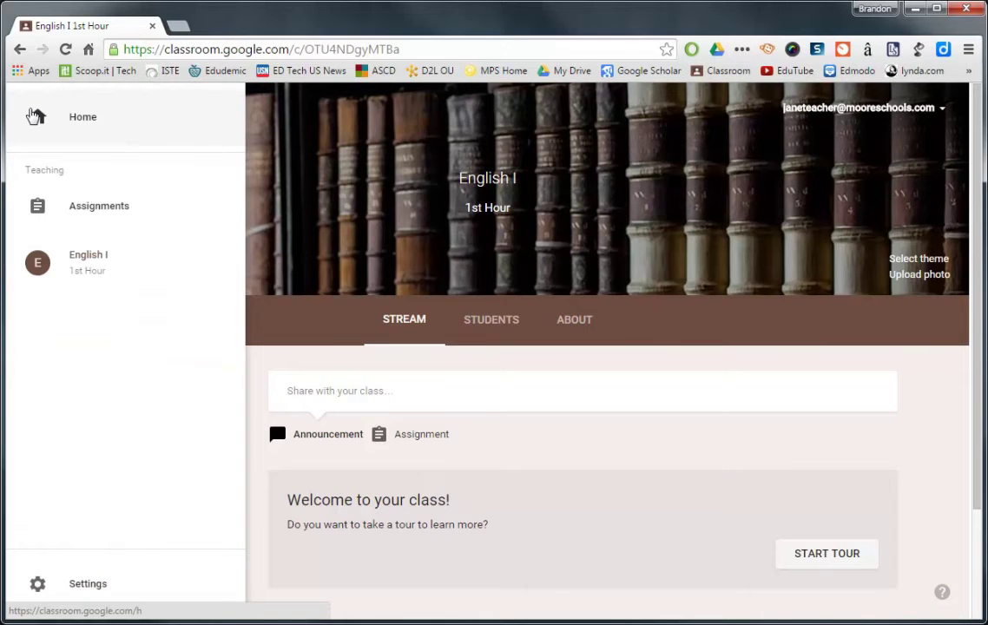
click(84, 122)
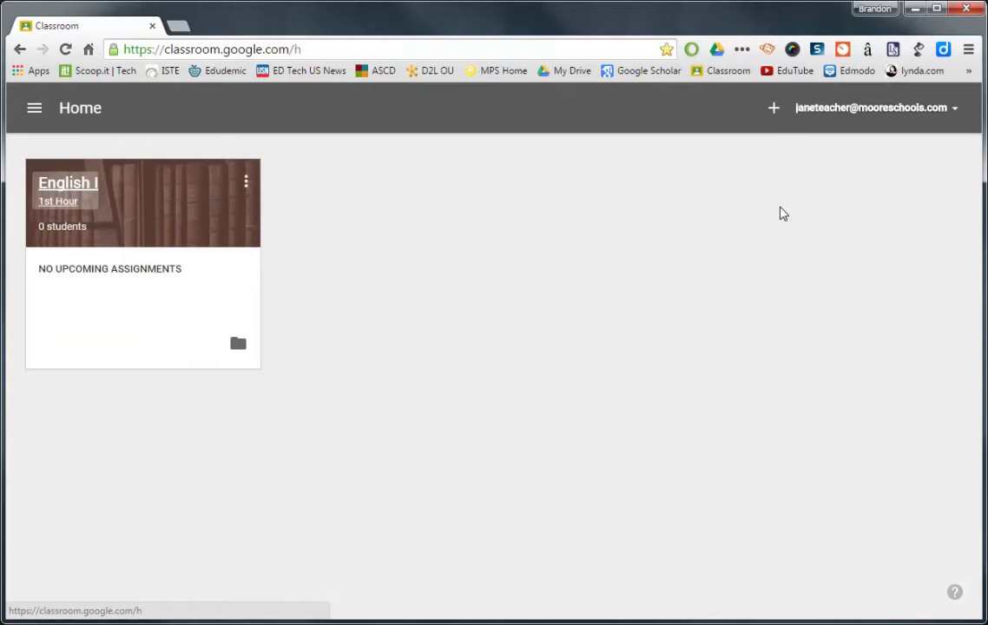
click(775, 111)
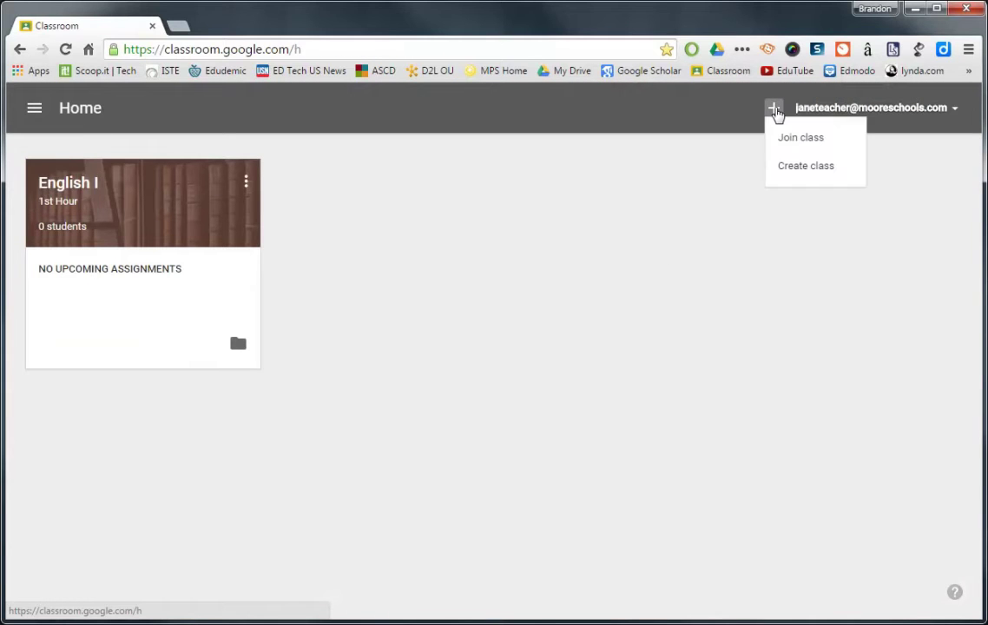
click(802, 169)
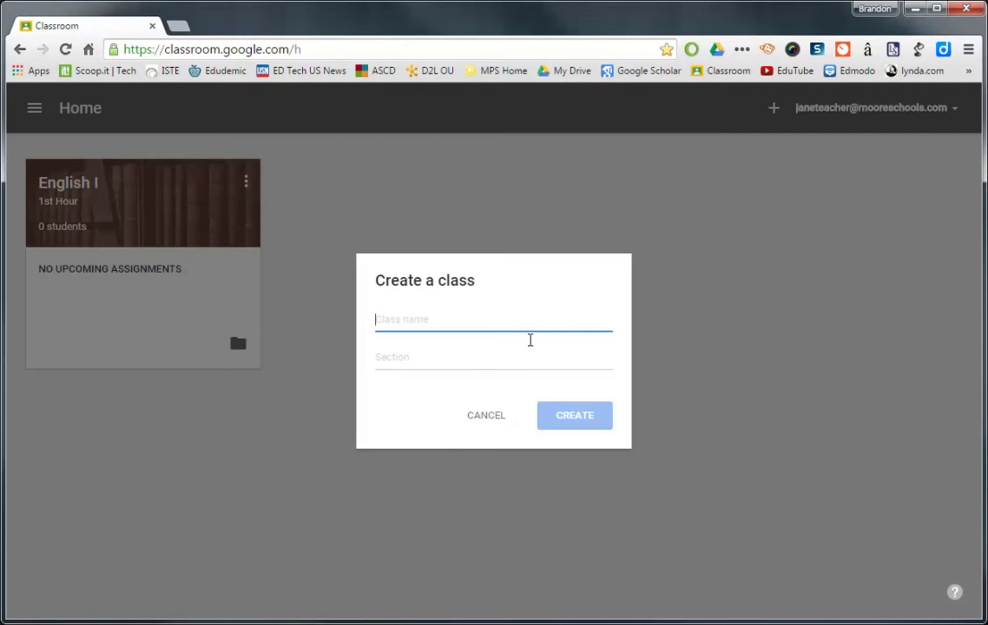
text(Enl)
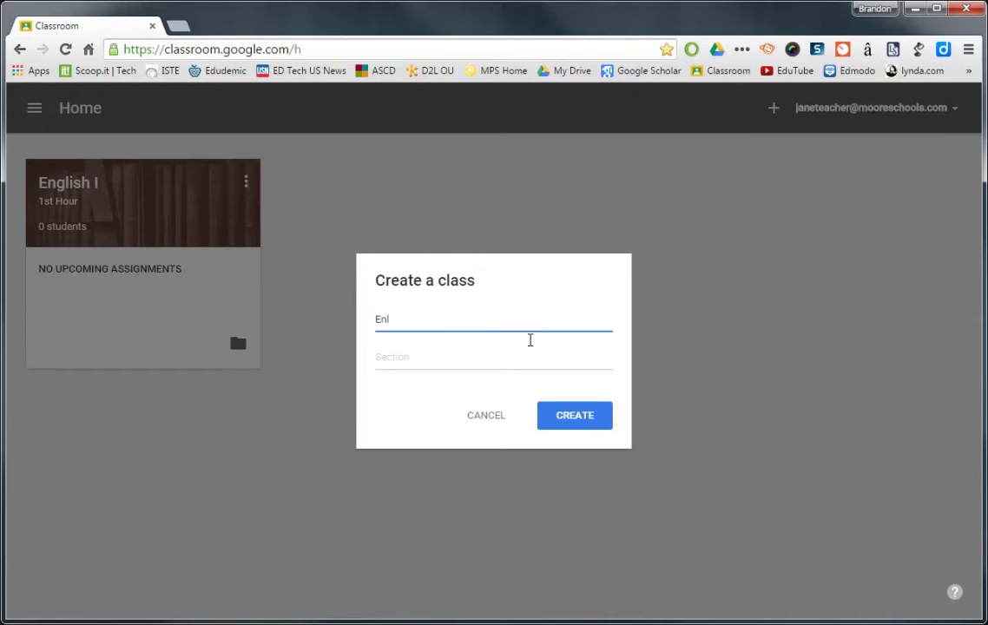
key(BackSpace)
text(glish I)
key(Tab)
text(2nd Hour)
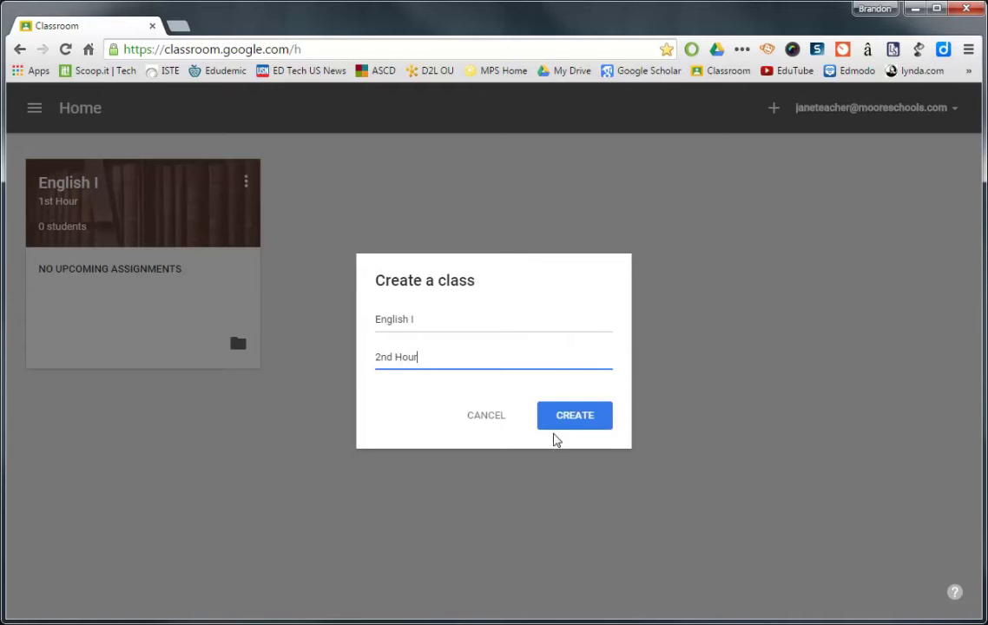
click(573, 417)
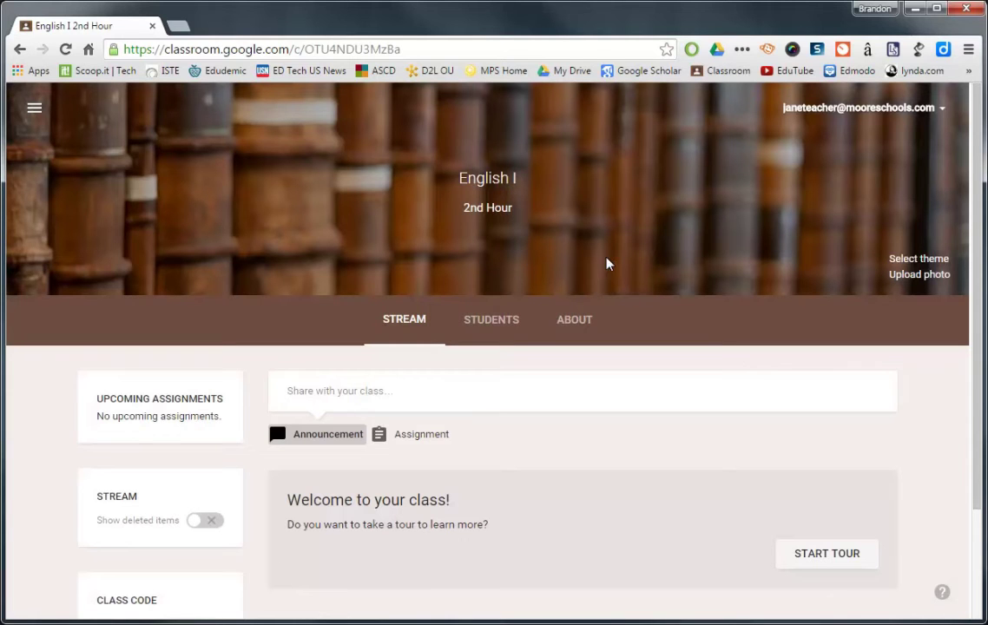
Write a class post reading 'Welcome to Google Classroom!'.
drag(977, 371, 981, 420)
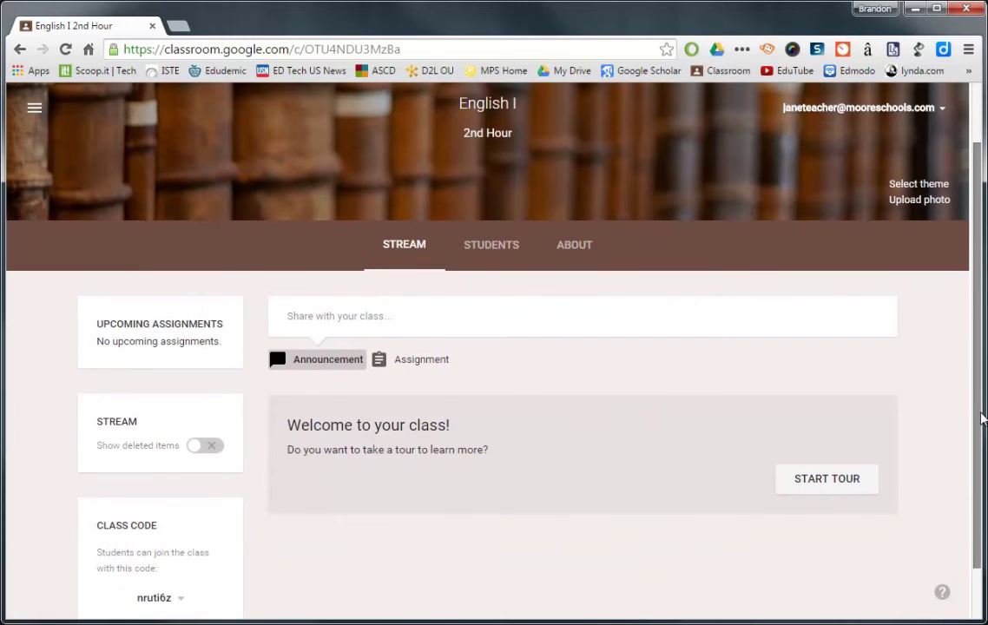
click(423, 314)
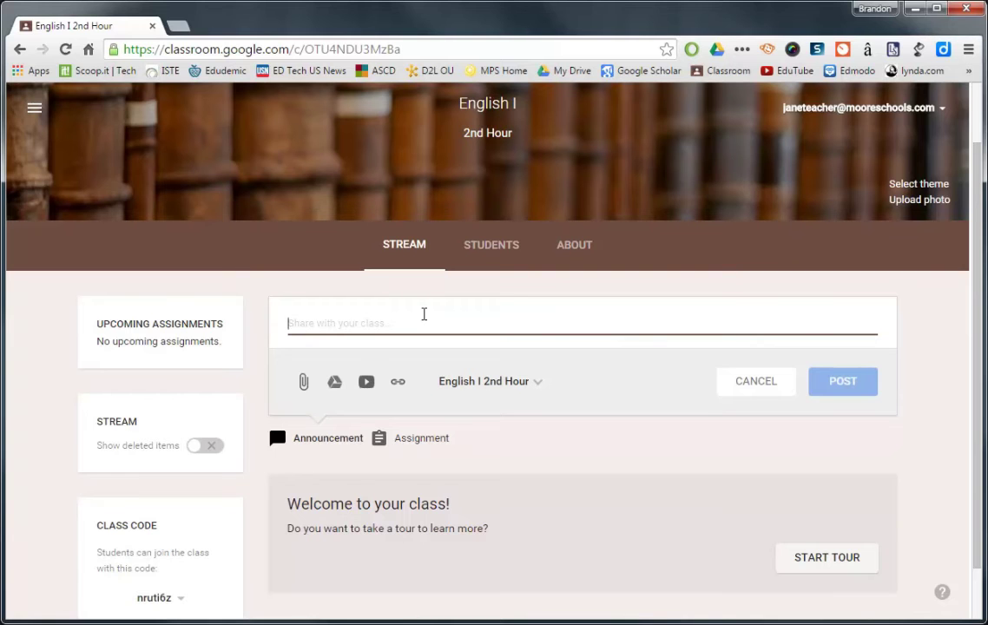
text(Welcome to )
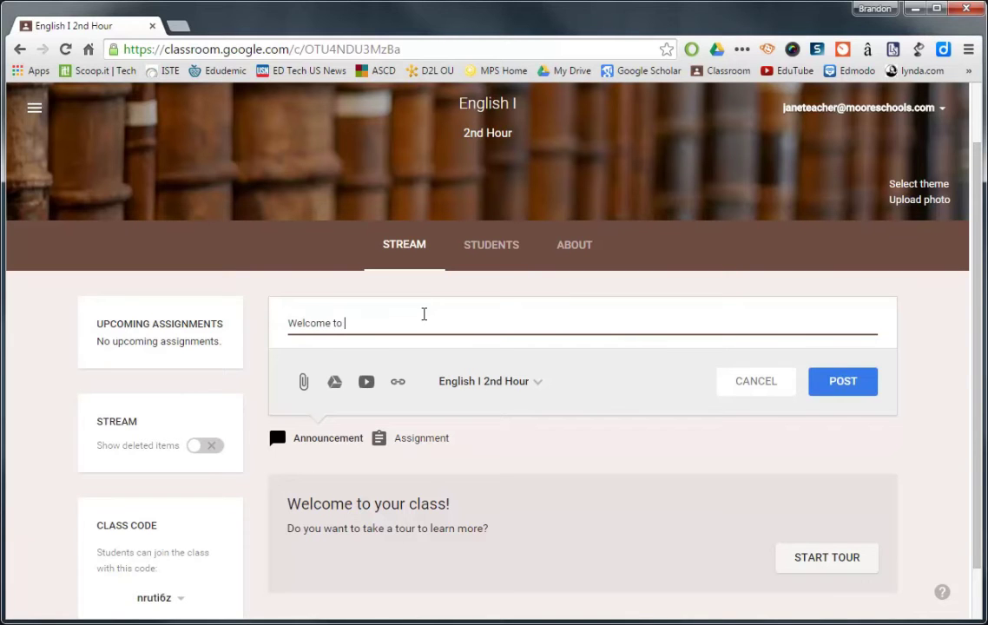
text(Google Classroom!)
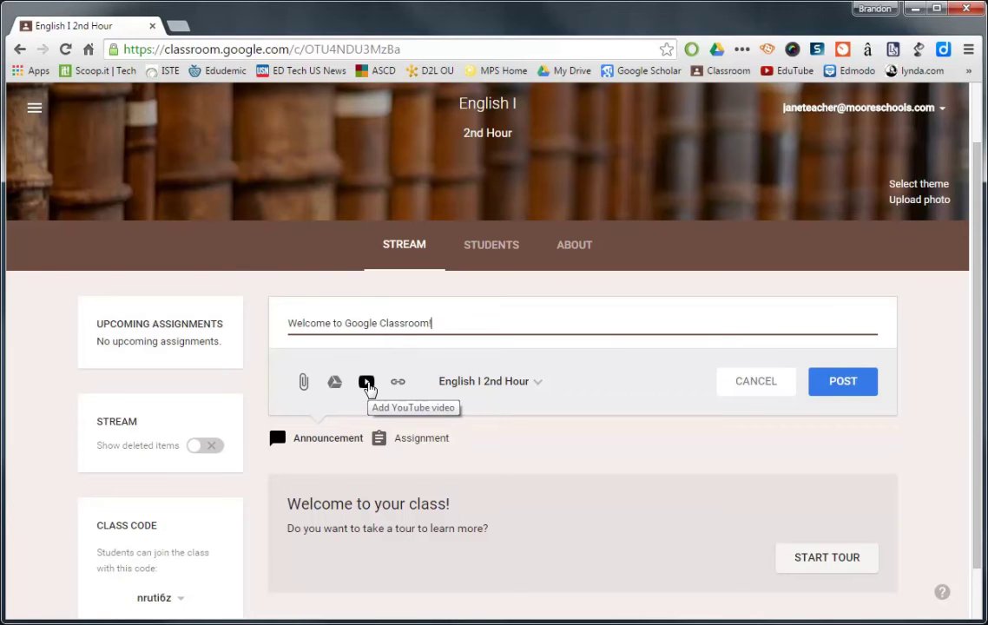
Search YouTube for 'Google Classroom' and attach the 'Classroom 101' video to the post.
click(368, 384)
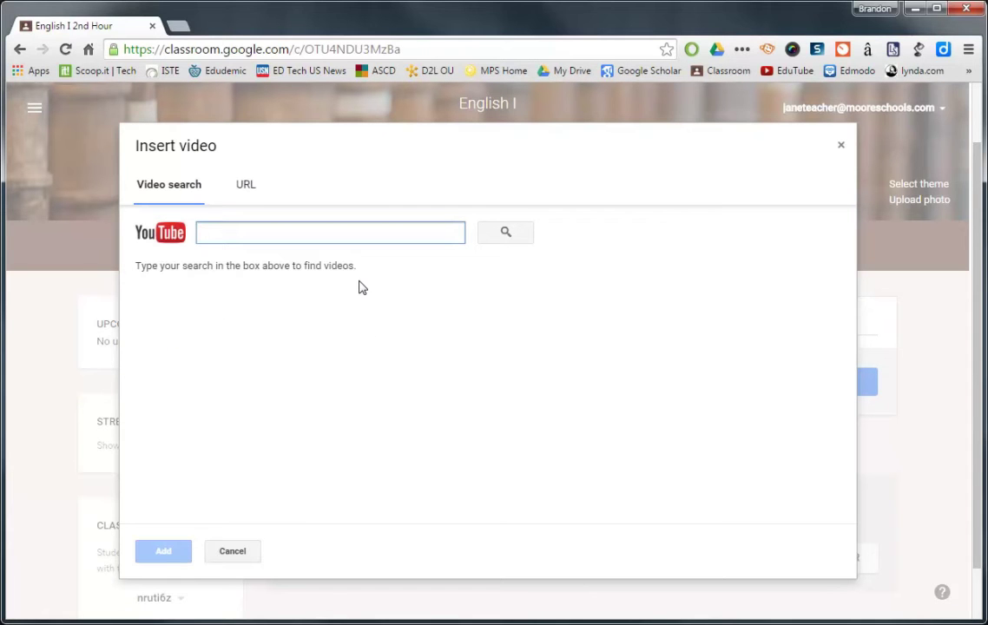
text(Googl)
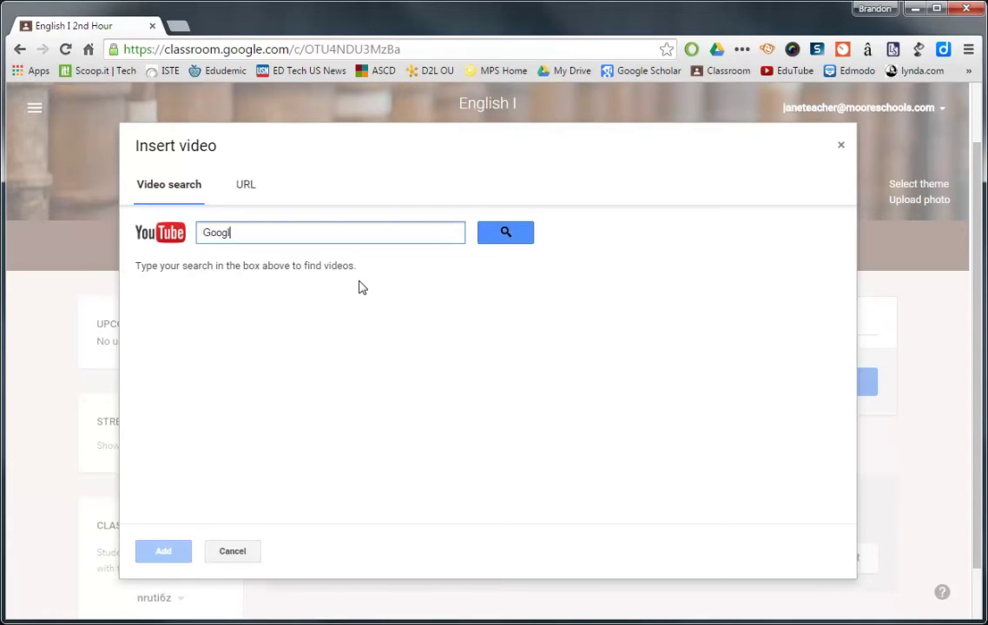
text(e Classroom)
key(Return)
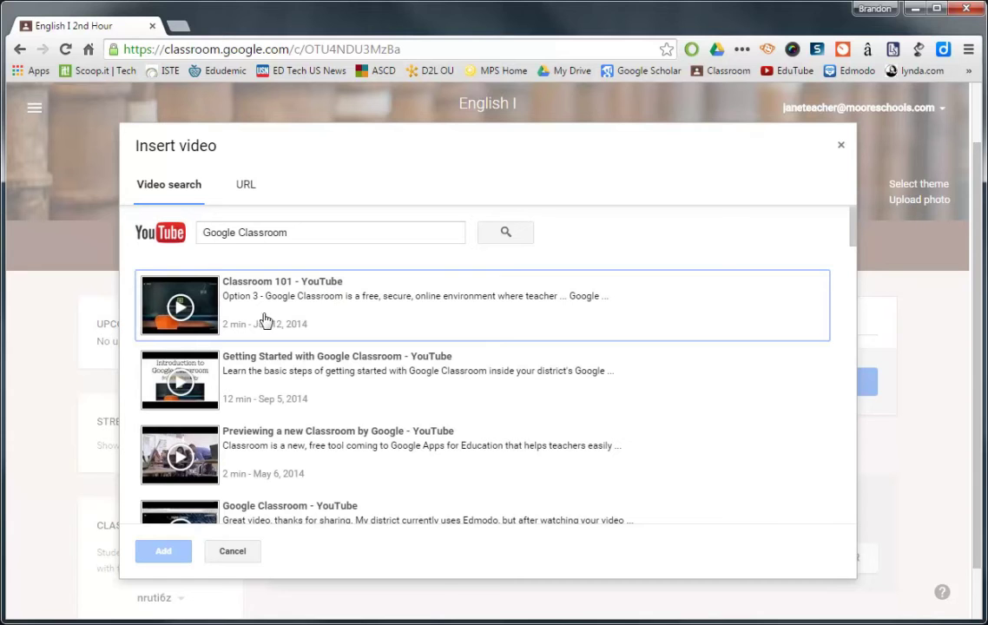
click(255, 322)
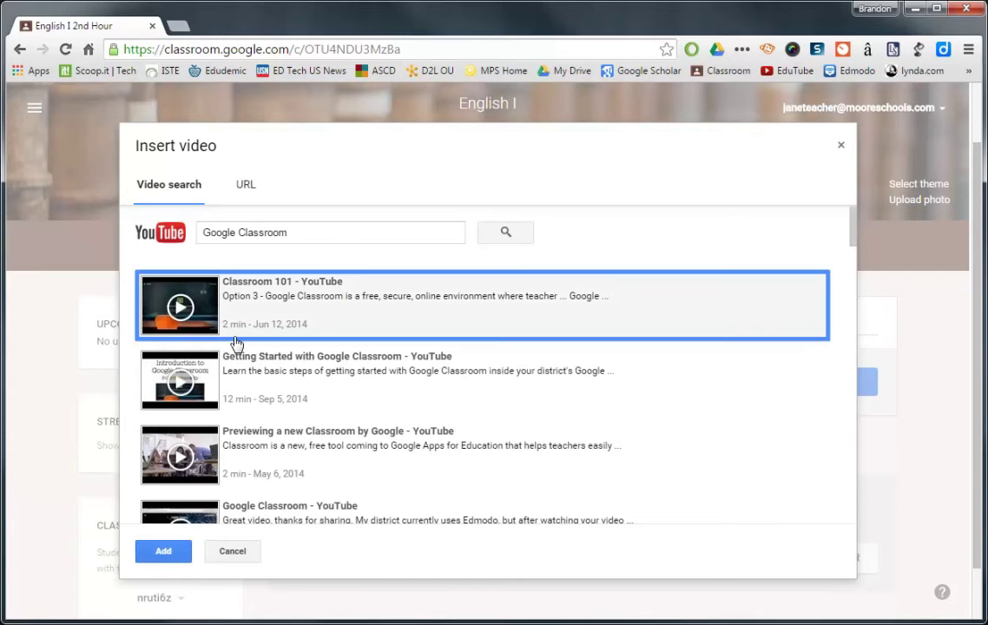
click(164, 551)
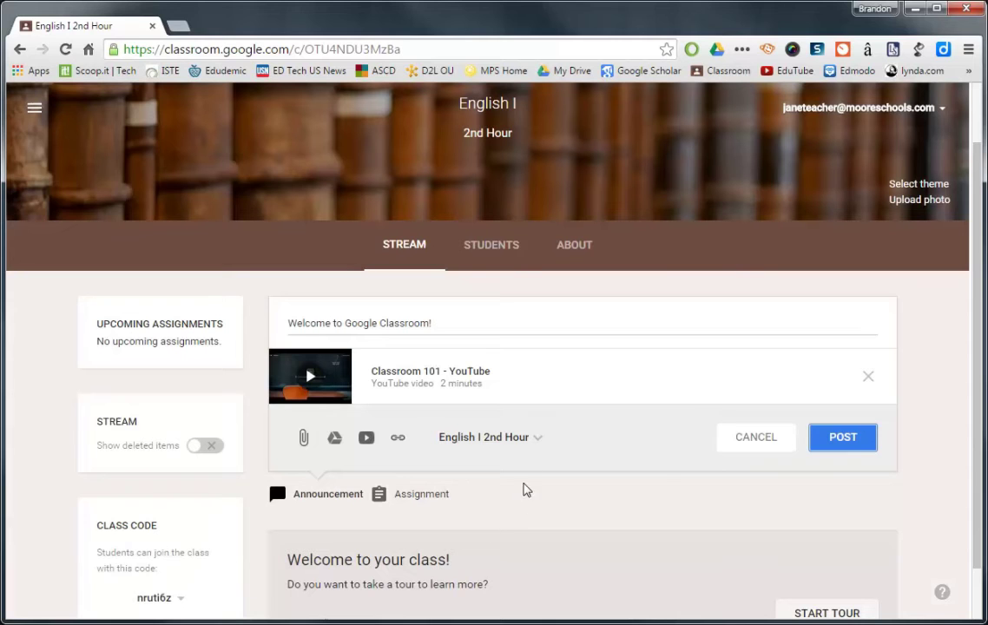
Post the 'Welcome to Google Classroom!' announcement with its video to English I 1st and 2nd Hour.
click(534, 448)
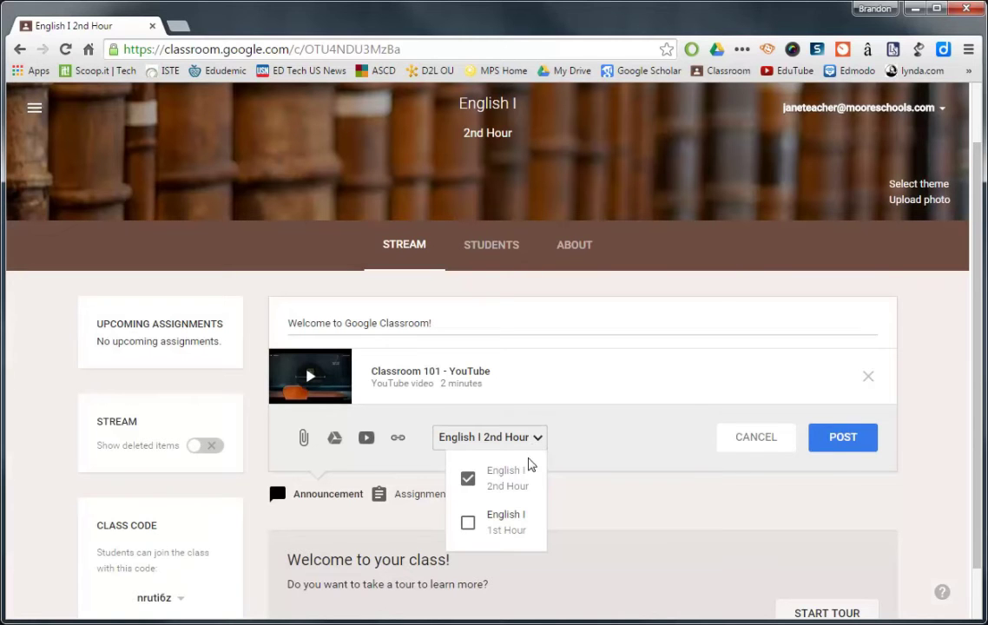
click(468, 525)
click(625, 506)
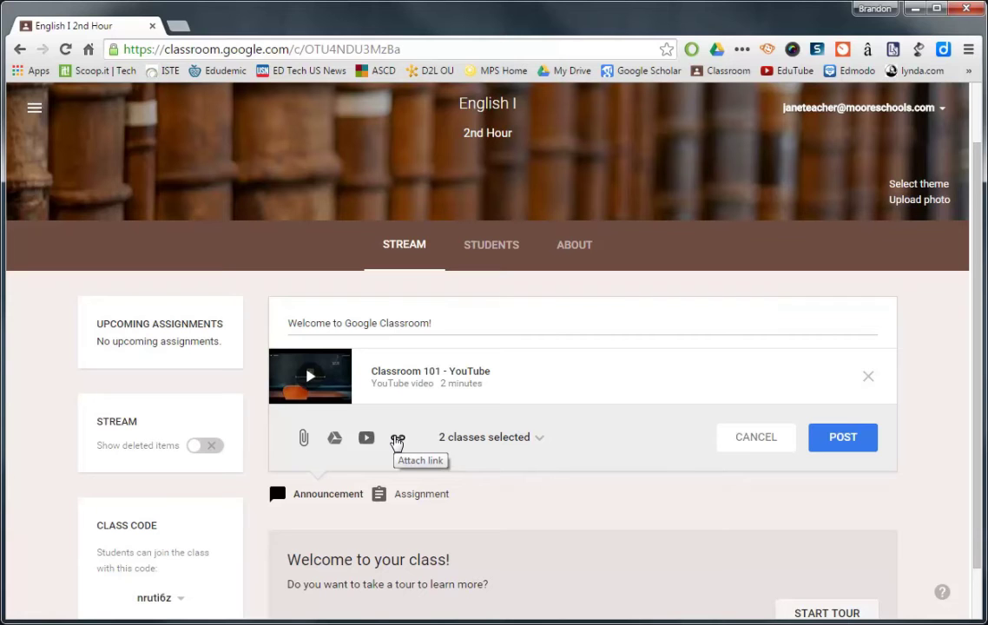
click(847, 442)
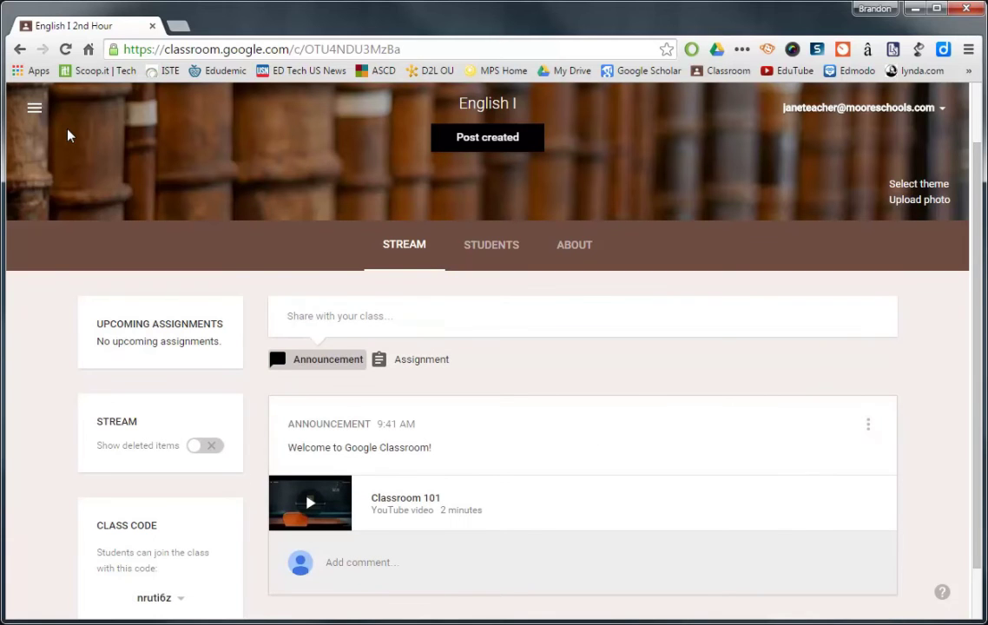
click(34, 107)
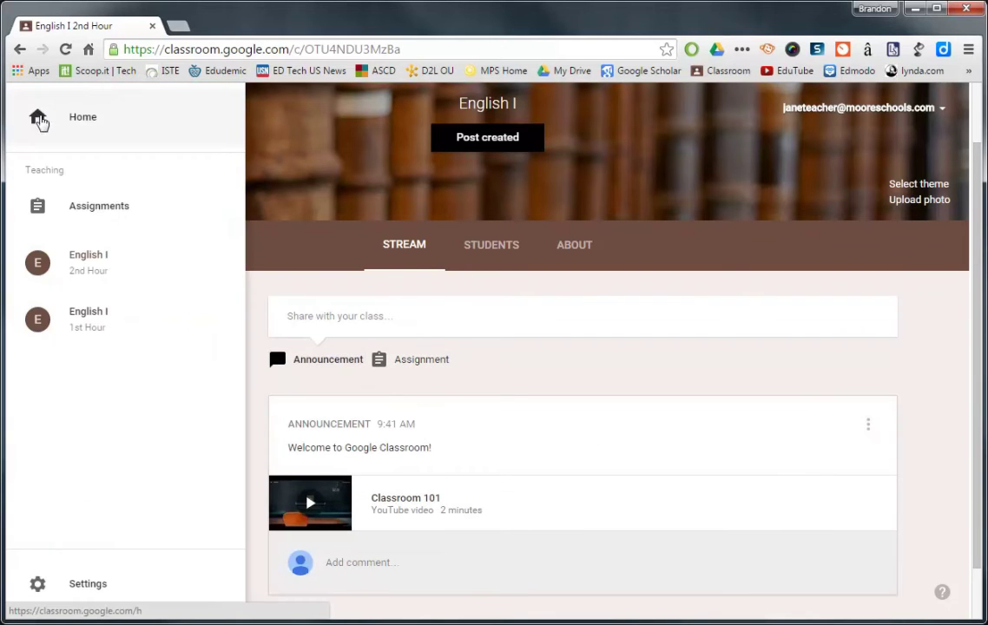
In English I 1st Hour, remove the Word file from the Symbolism Assignment draft to attach from Drive instead.
click(102, 323)
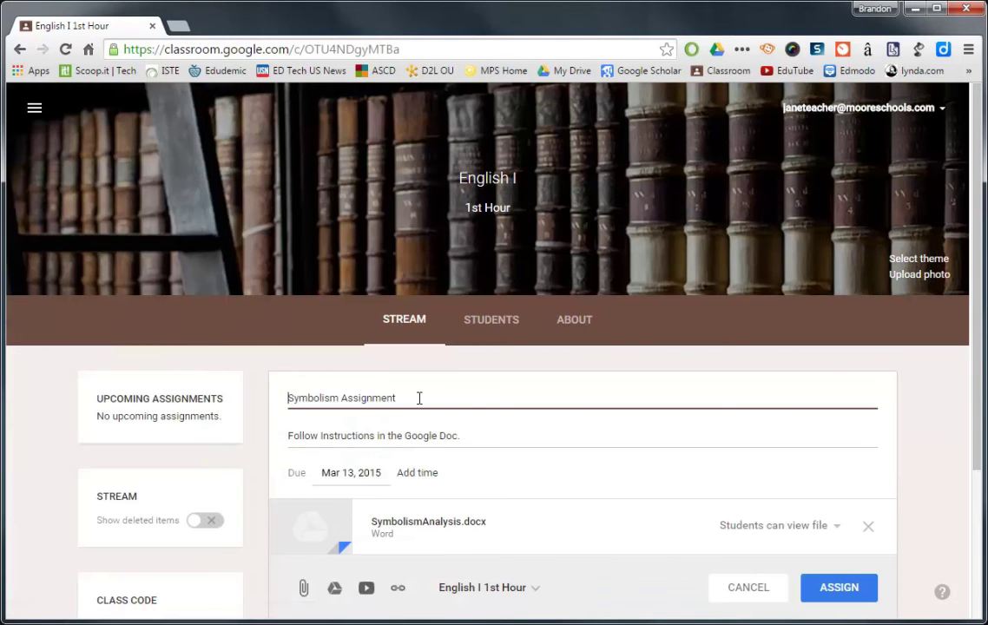
click(867, 526)
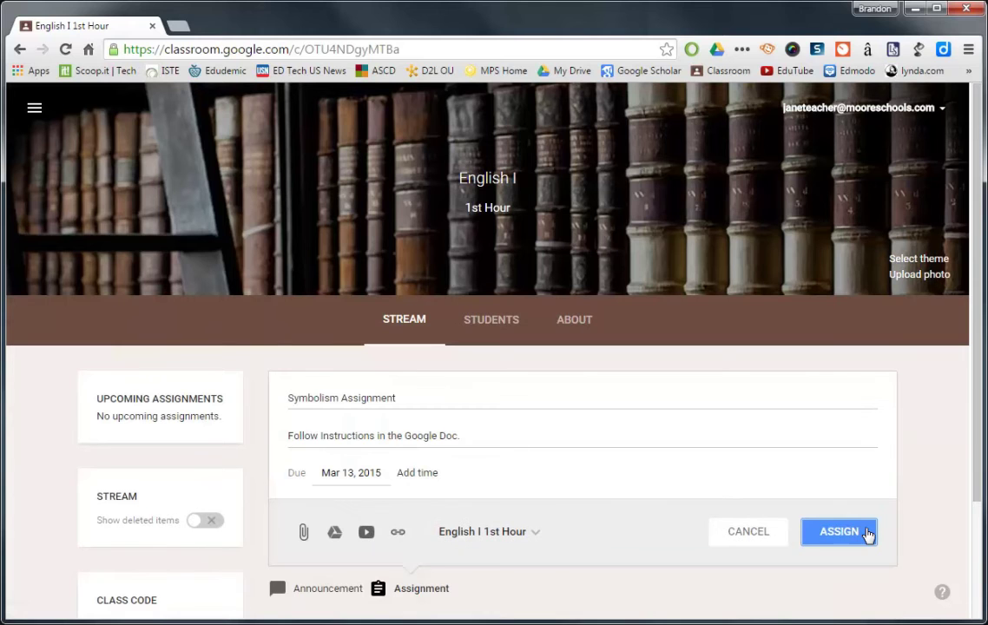
click(413, 397)
triple_click(413, 397)
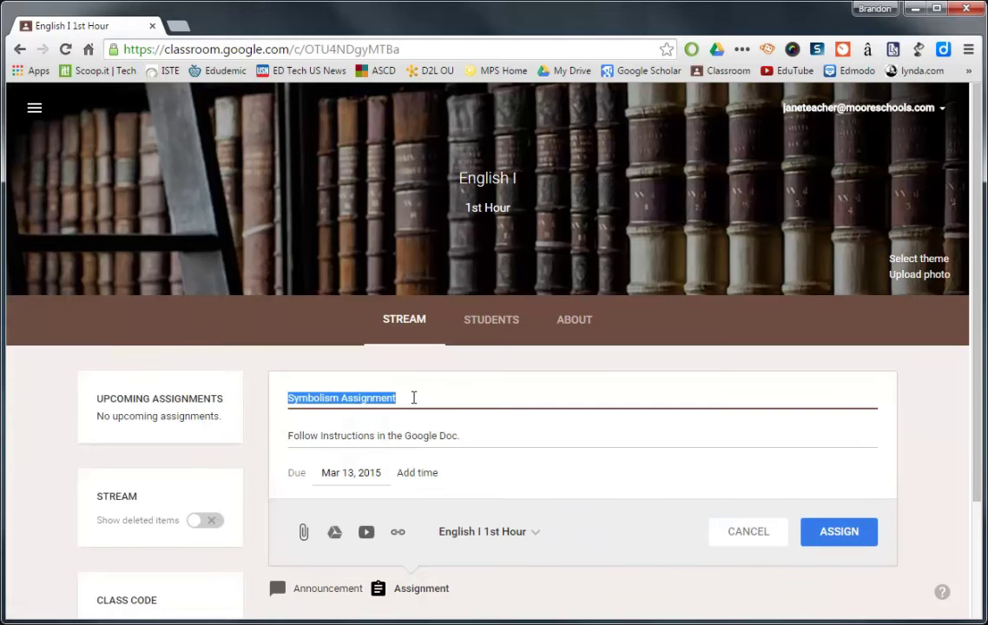
click(364, 438)
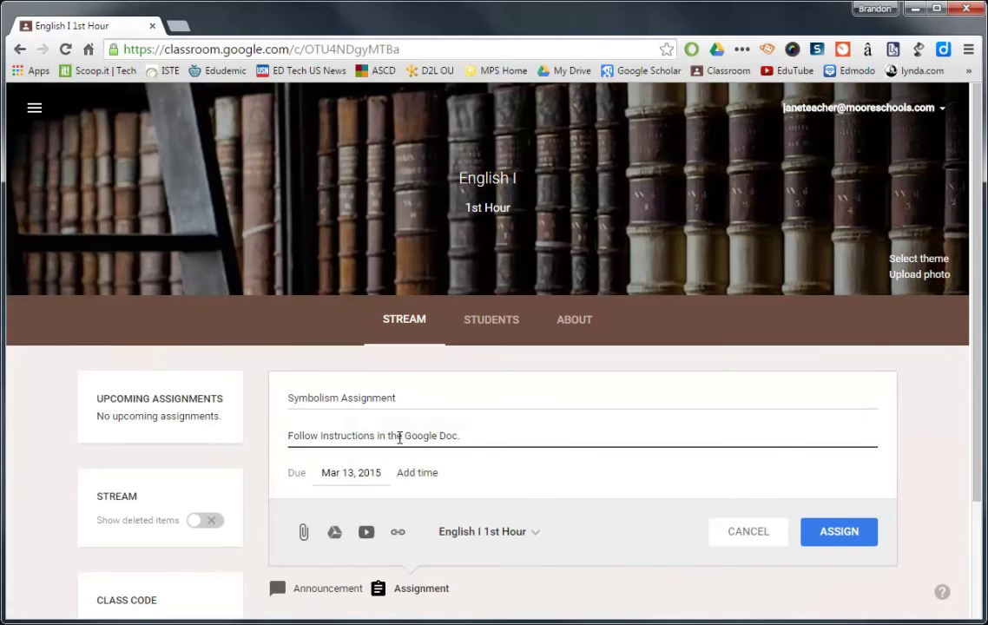
click(335, 532)
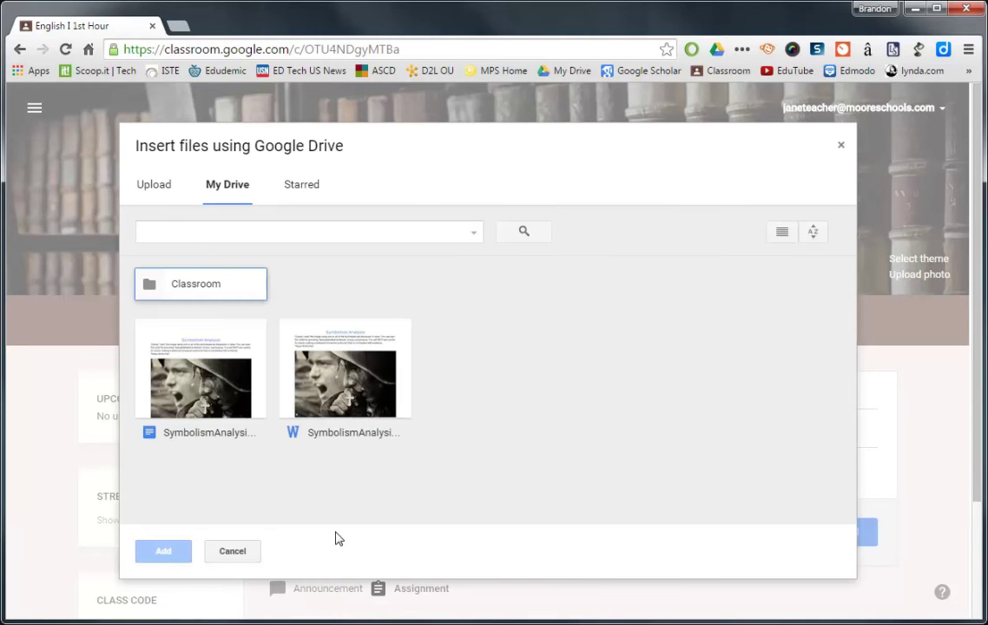
Select the Google Docs version of SymbolismAnalysis in My Drive.
click(231, 400)
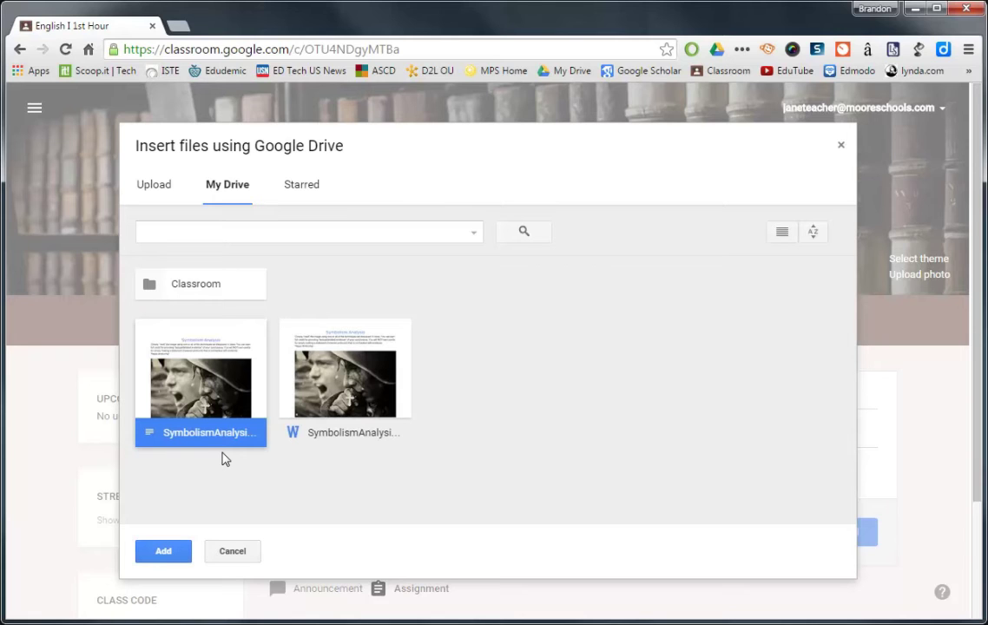
Attach the SymbolismAnalysis Google Doc to the Symbolism Assignment.
click(166, 550)
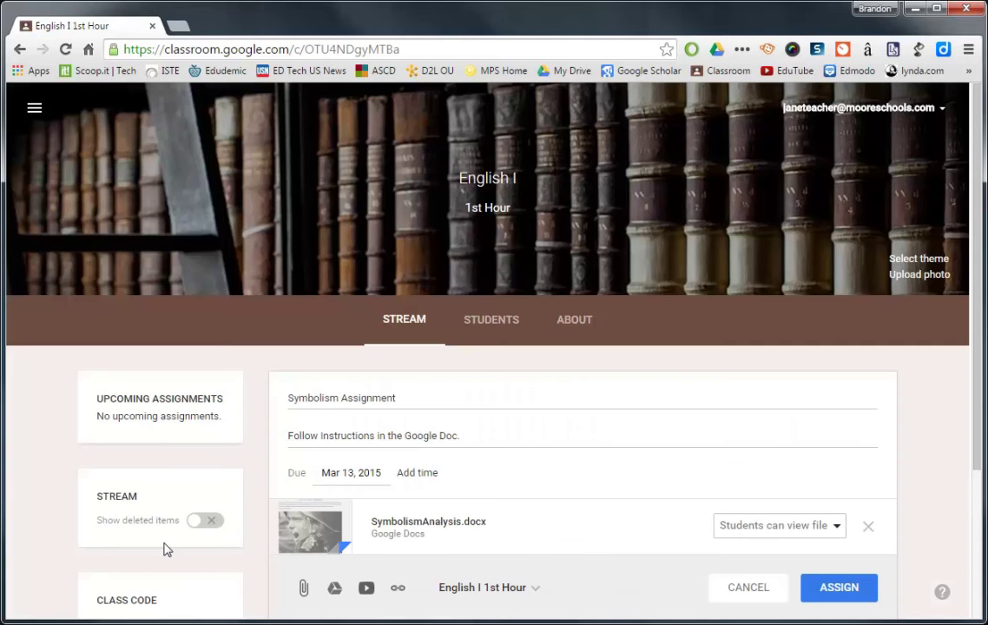
scroll(247, 515, down, 1)
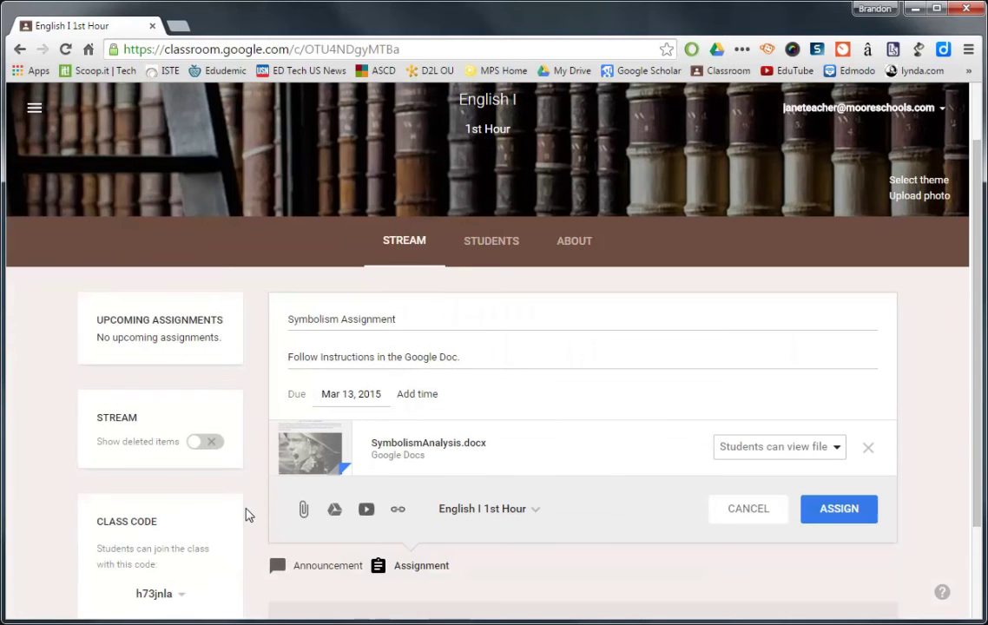
click(834, 449)
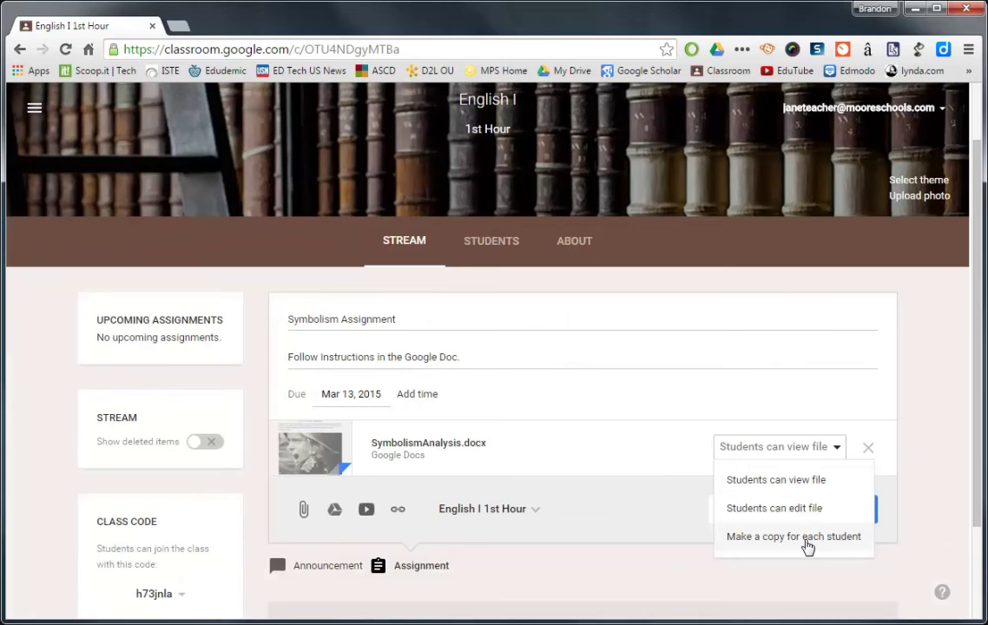
click(682, 480)
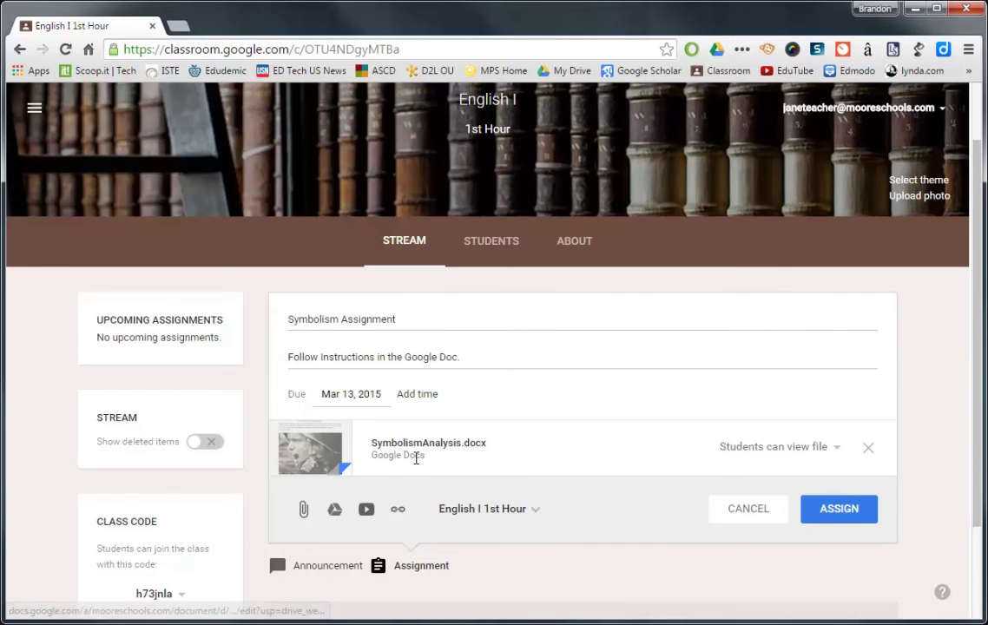
Add English I 2nd Hour as a recipient and set the doc to 'Make a copy for each student'.
click(535, 509)
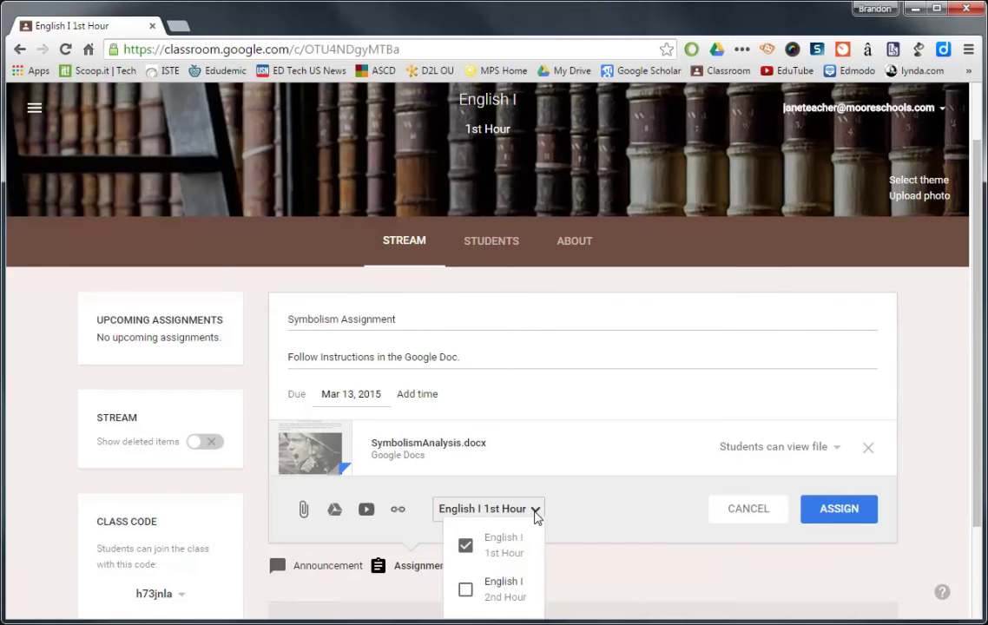
click(464, 589)
click(607, 567)
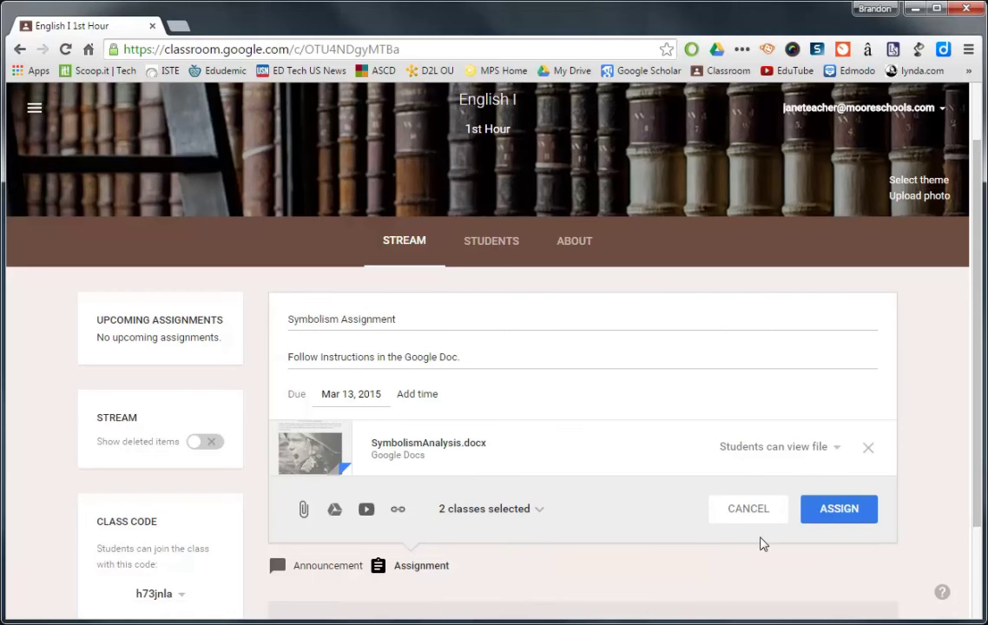
click(821, 447)
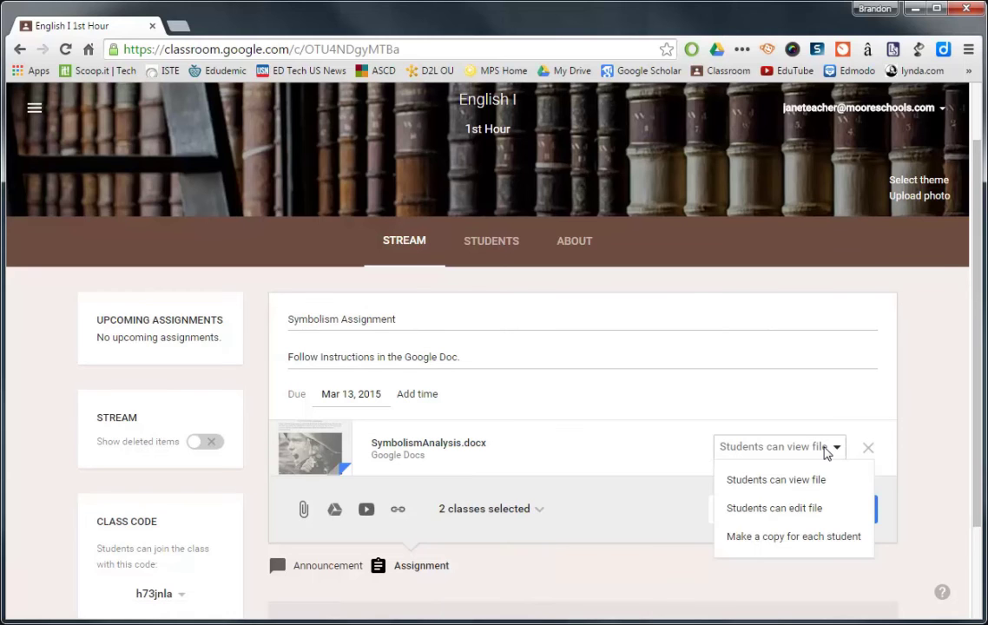
click(805, 538)
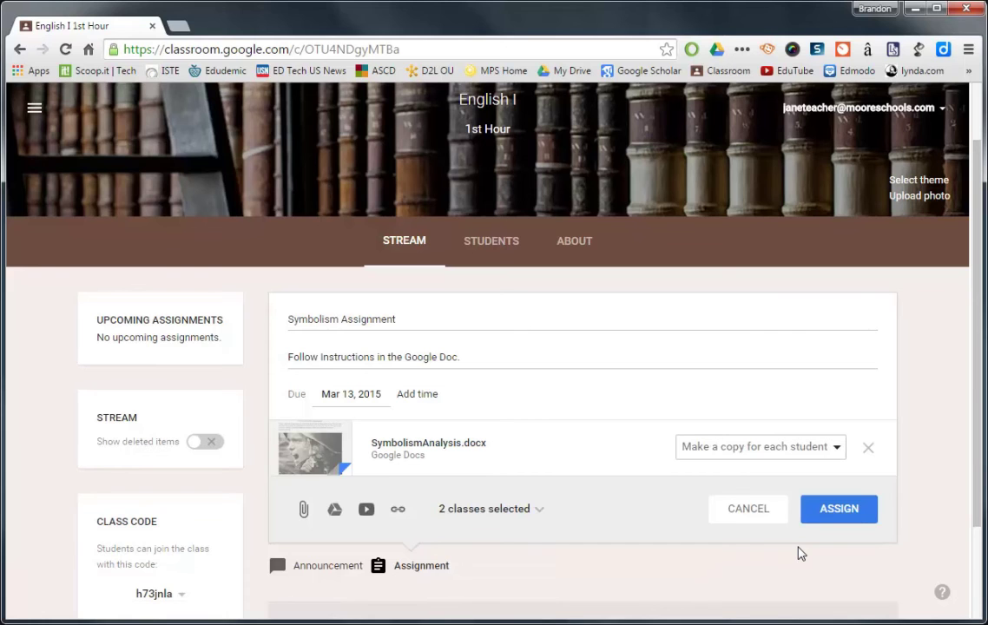
Assign the Symbolism Assignment, due Fri, Mar 13, and check it in the 1st Hour stream.
click(840, 513)
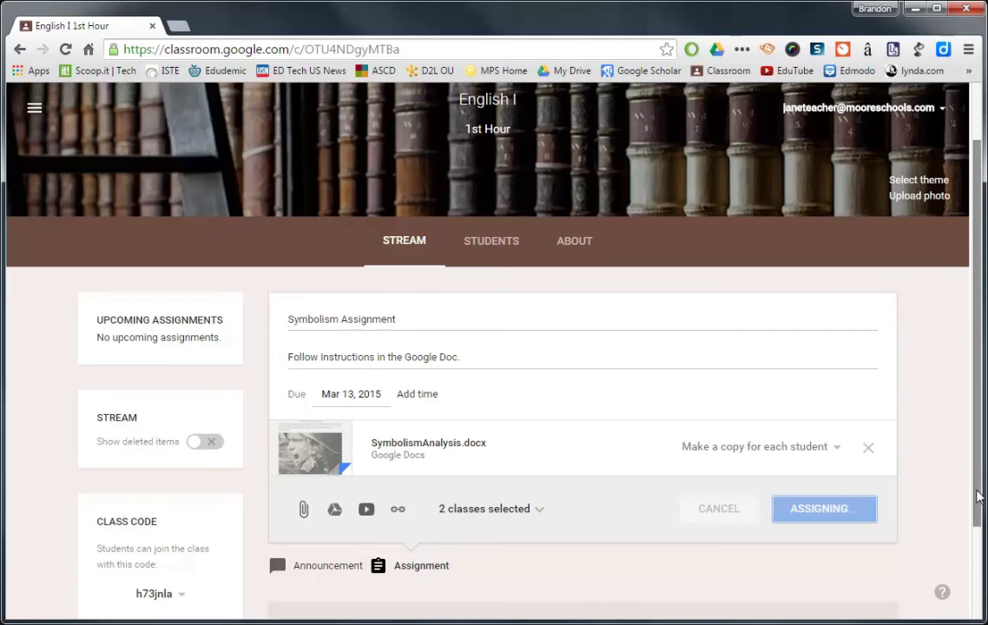
drag(977, 503, 976, 552)
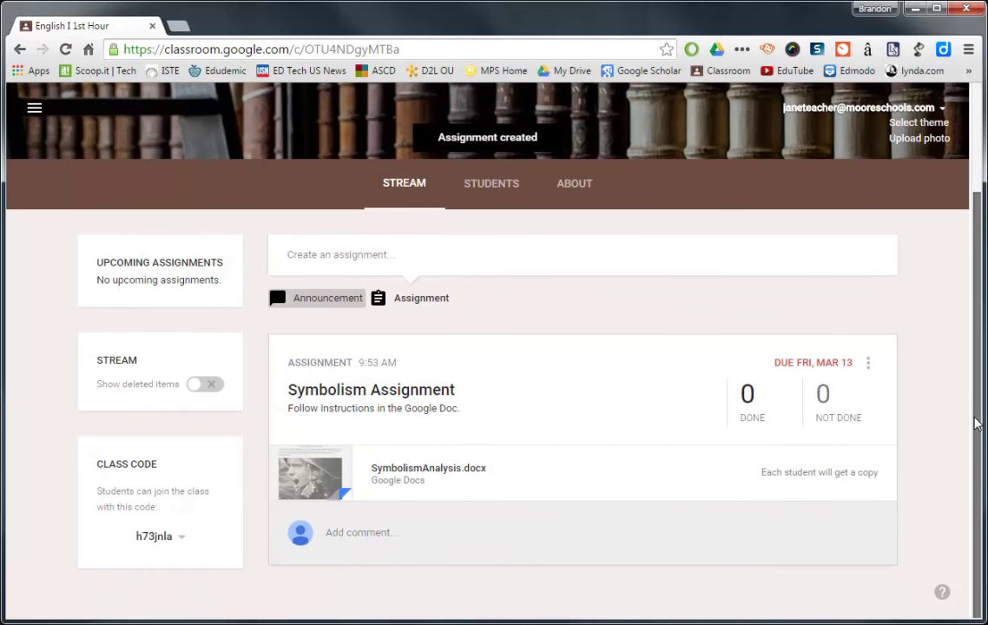
scroll(973, 411, up, 2)
scroll(973, 410, up, 1)
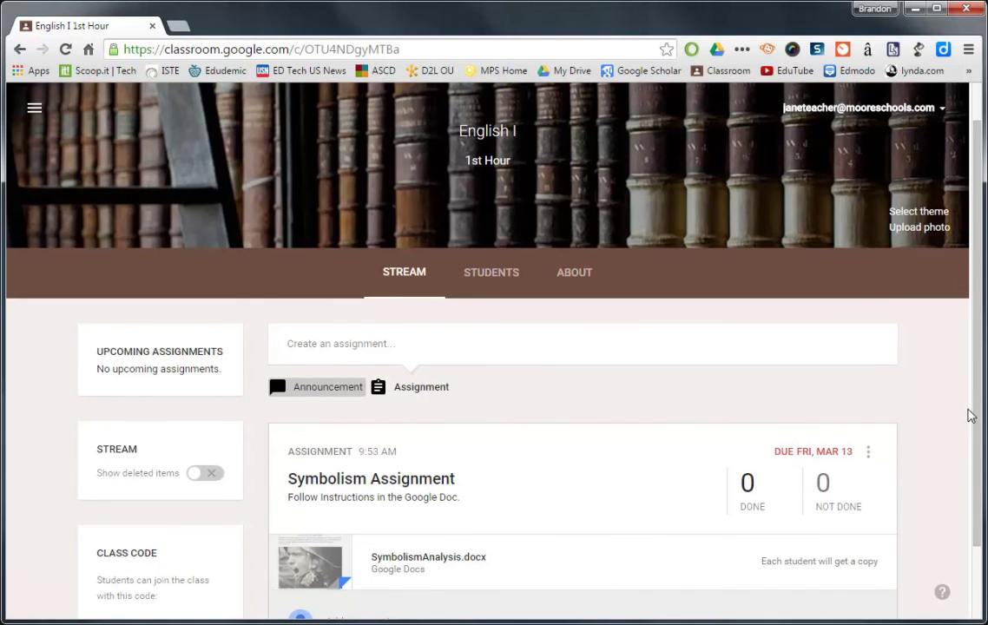
scroll(975, 425, down, 1)
scroll(976, 425, down, 1)
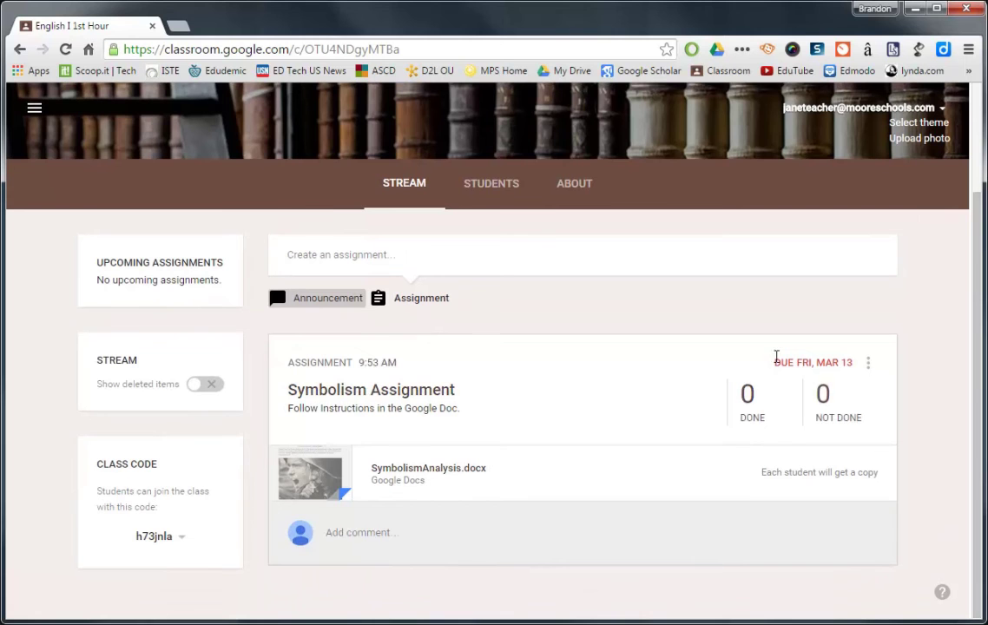
Open English I 2nd Hour from Home and find the Symbolism Assignment due Fri, Mar 13.
click(35, 108)
click(36, 117)
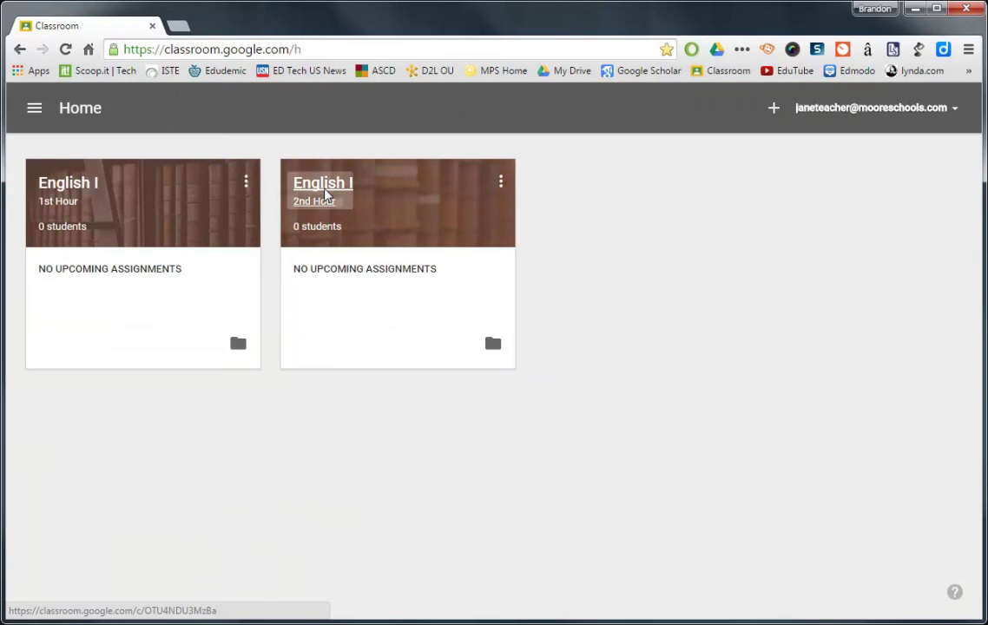
click(325, 187)
scroll(982, 409, down, 2)
scroll(271, 390, up, 2)
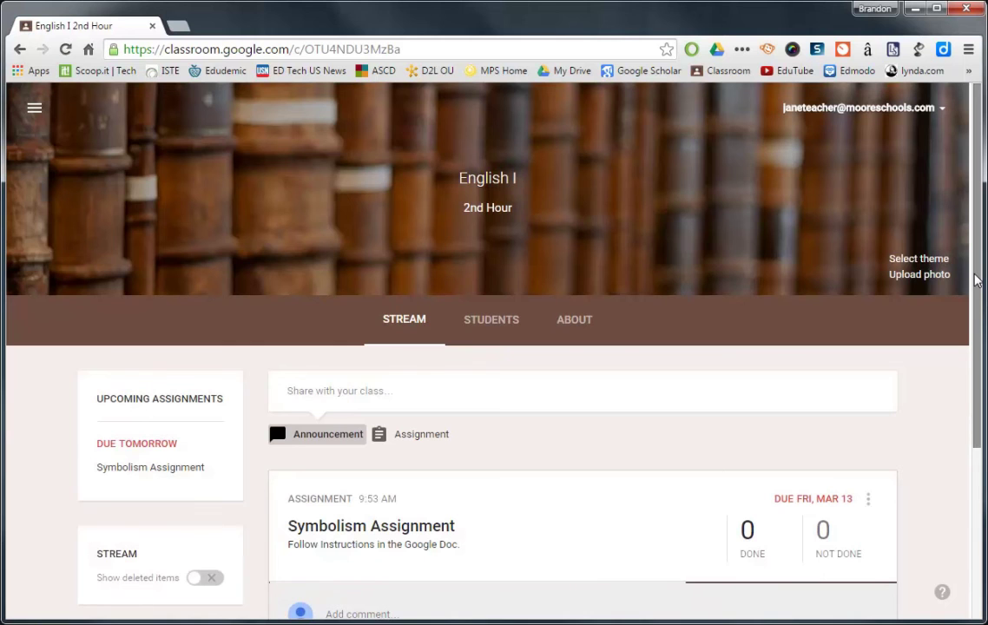
scroll(964, 391, down, 1)
scroll(964, 391, down, 2)
scroll(963, 396, up, 2)
scroll(962, 388, up, 2)
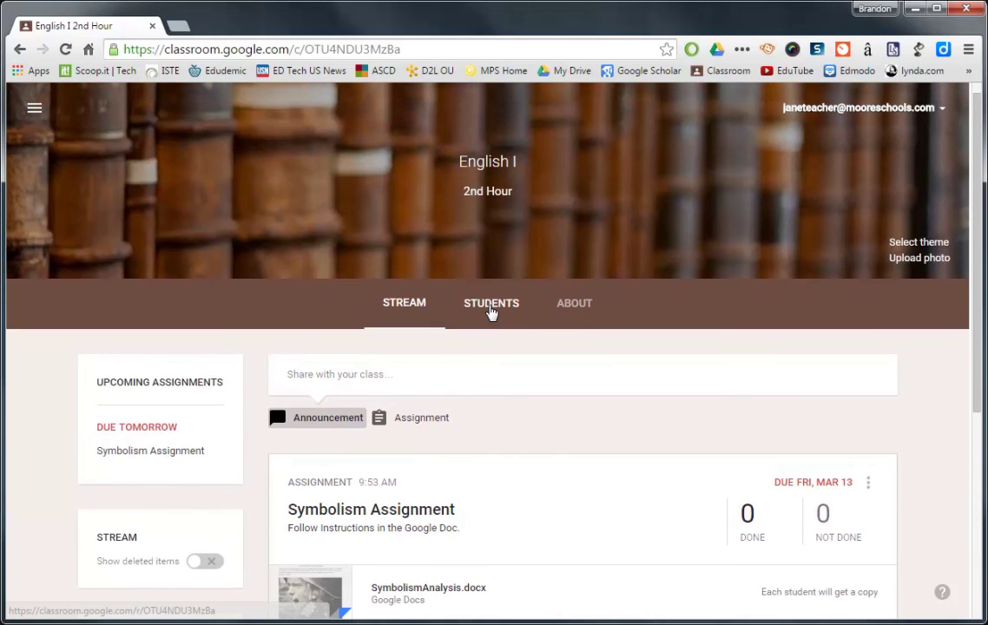
Open the 2nd Hour Students page, dismissing the tip and leaving posting permissions unchanged.
click(490, 306)
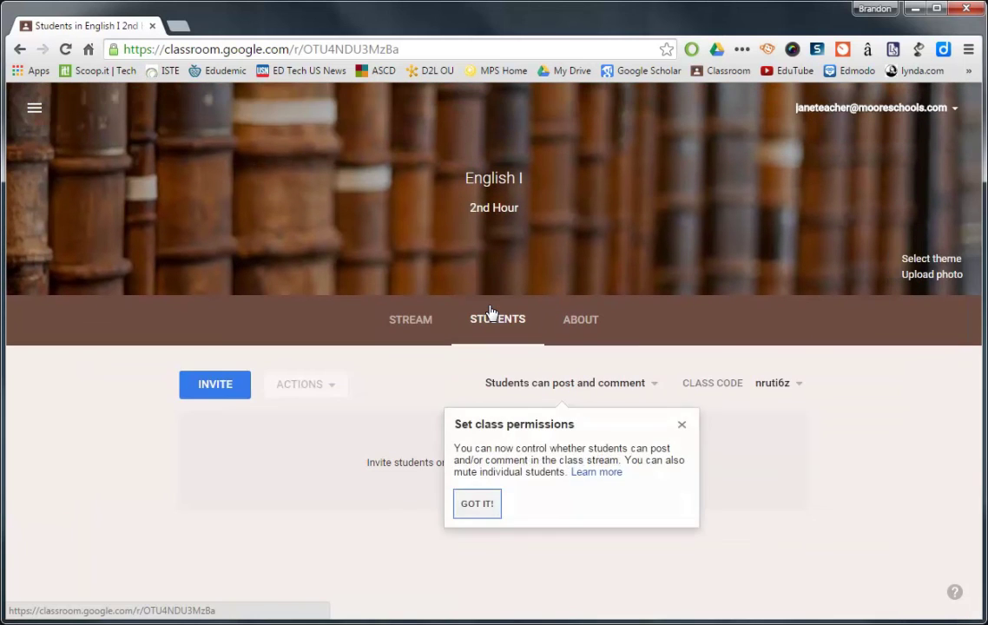
click(684, 425)
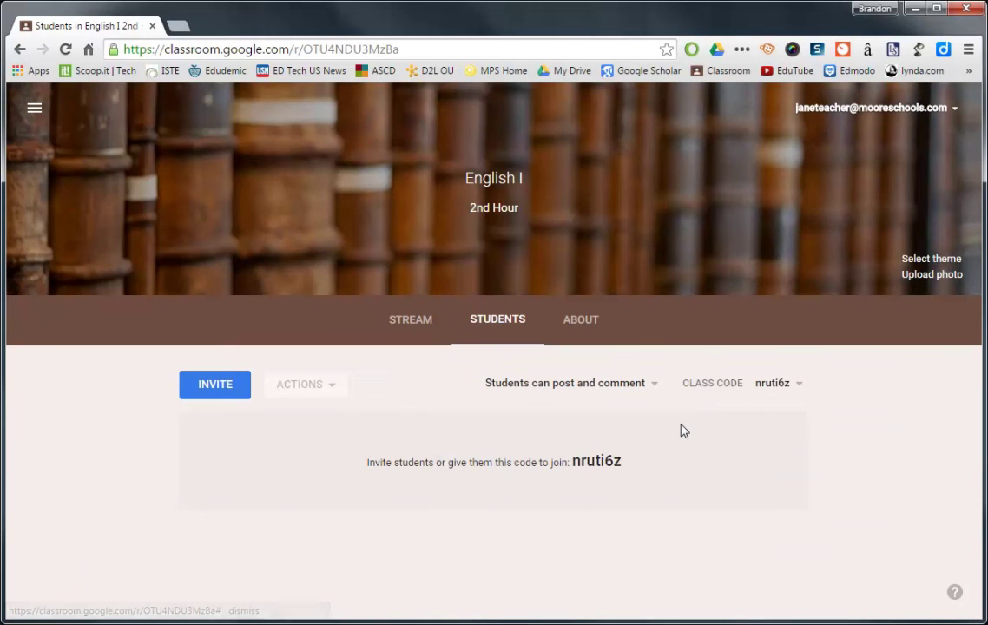
click(654, 389)
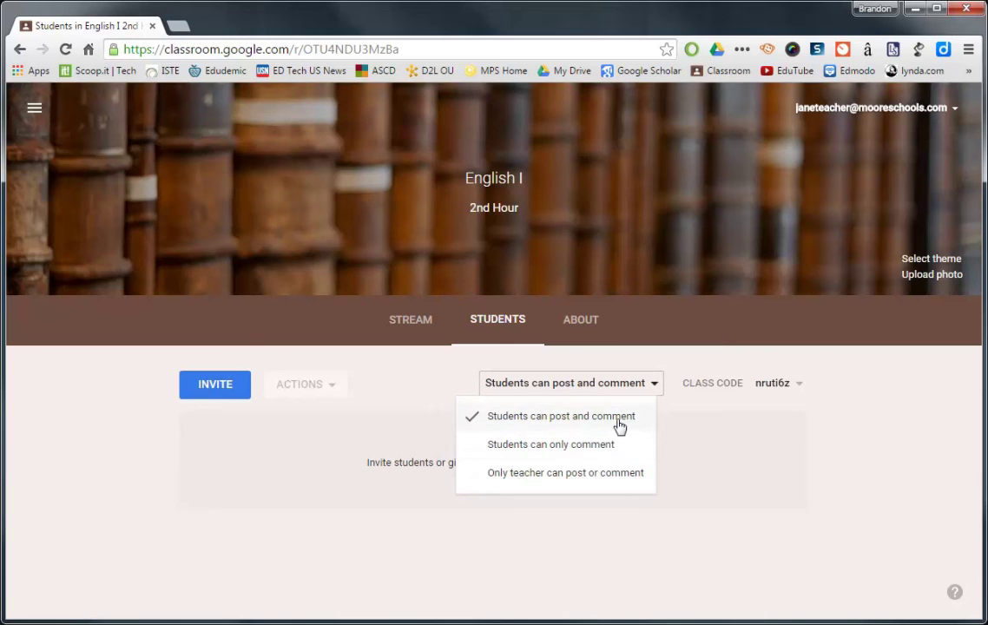
click(692, 415)
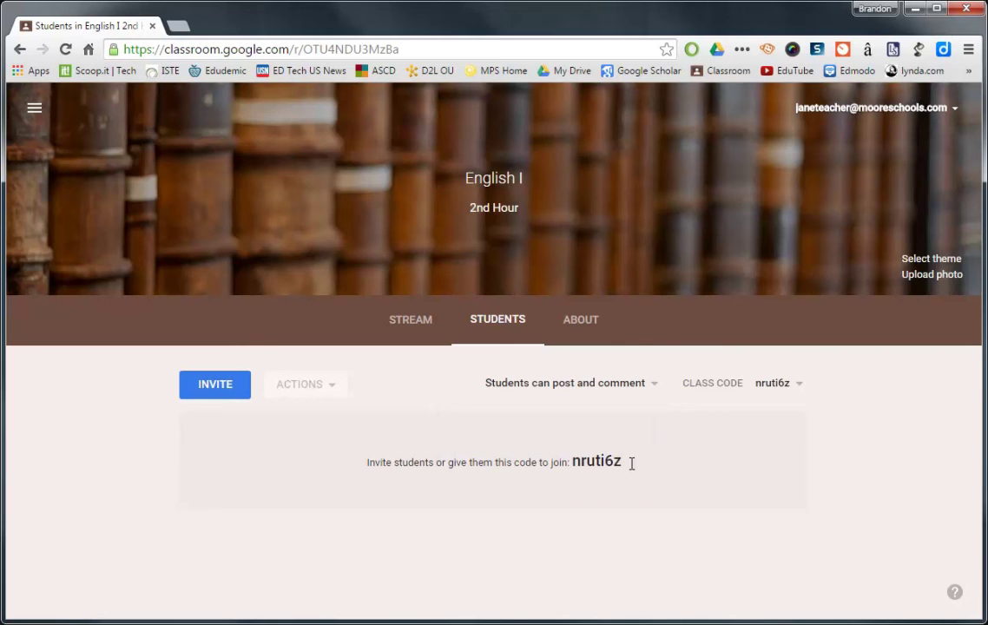
Copy the class join code.
drag(628, 463, 573, 464)
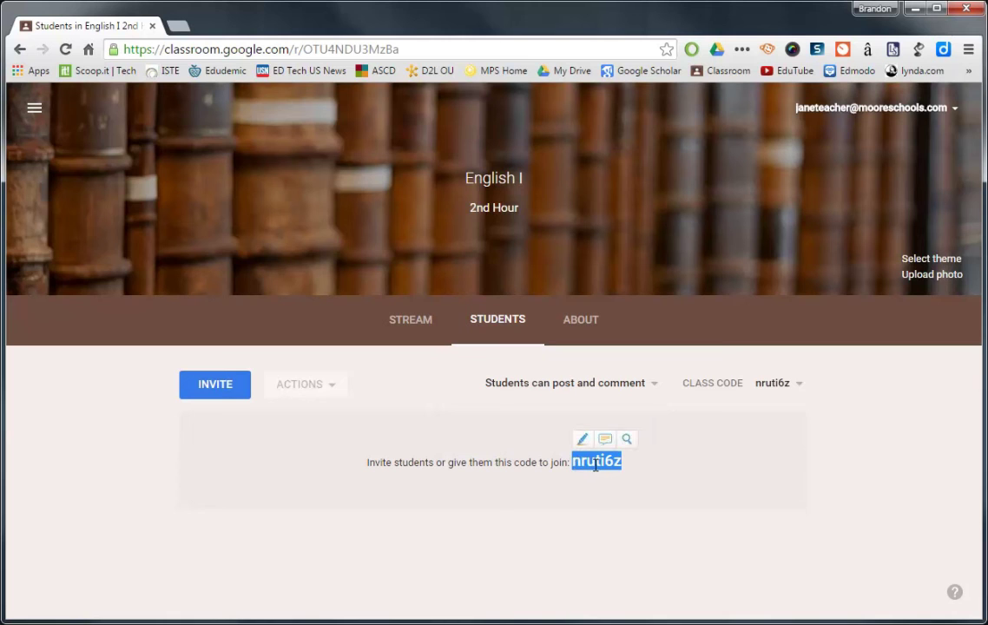
right_click(595, 467)
click(633, 475)
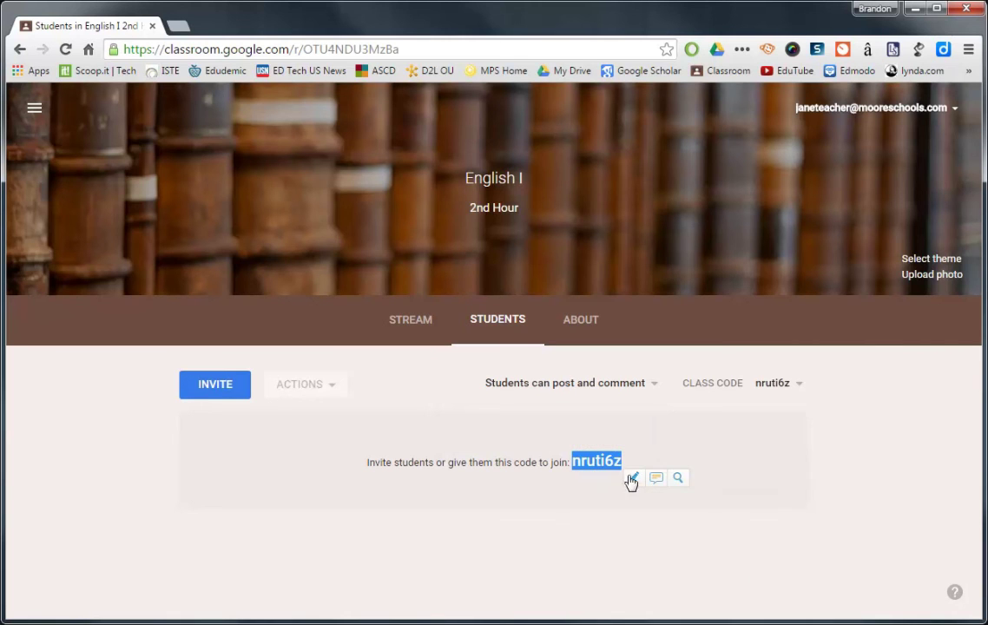
click(832, 492)
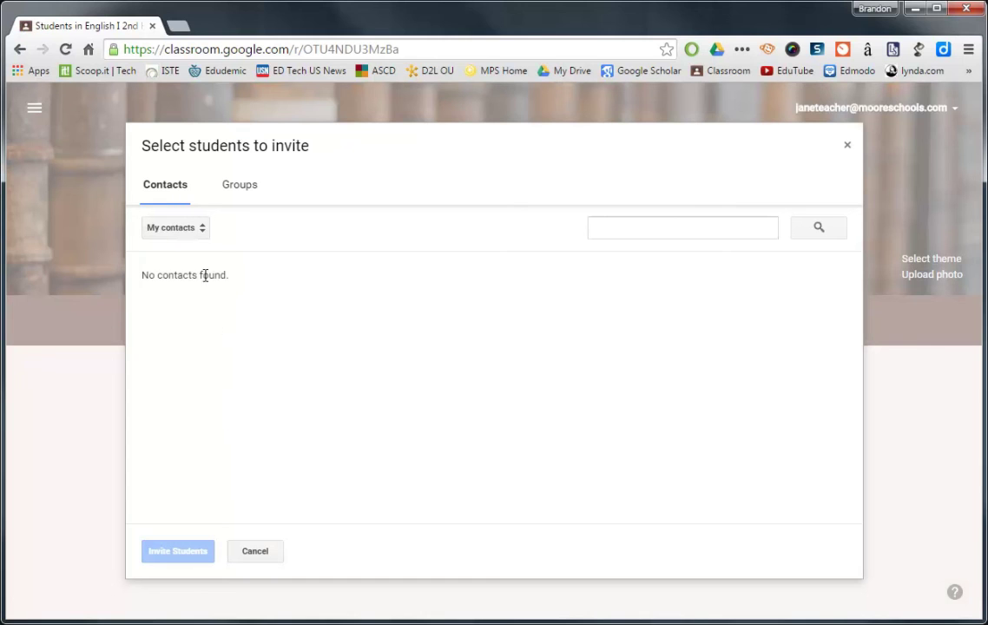
Switch the invite list to Directory, tick a contact, then cancel without inviting anyone.
click(202, 231)
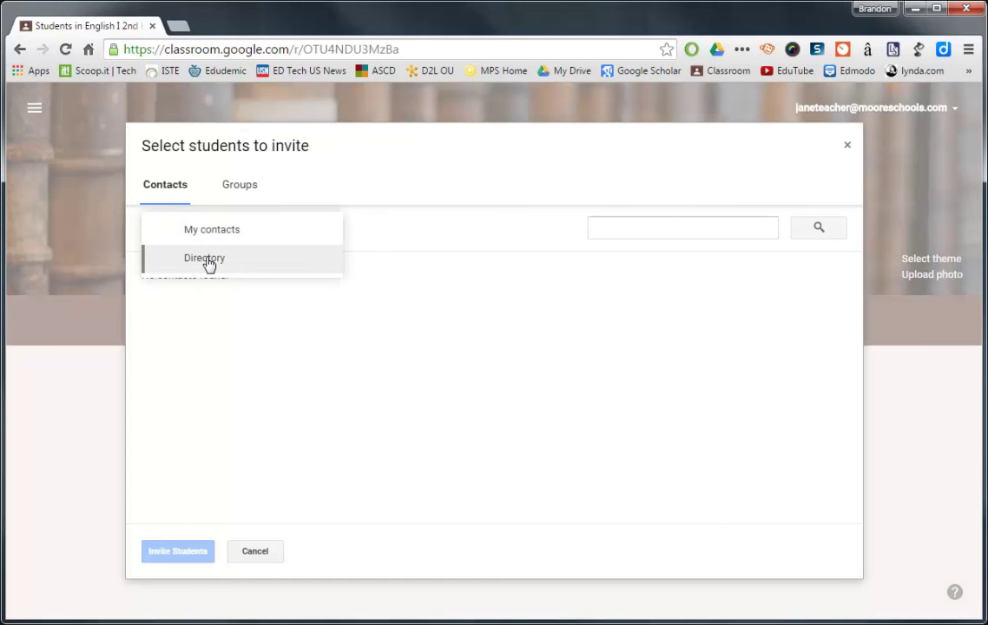
click(209, 260)
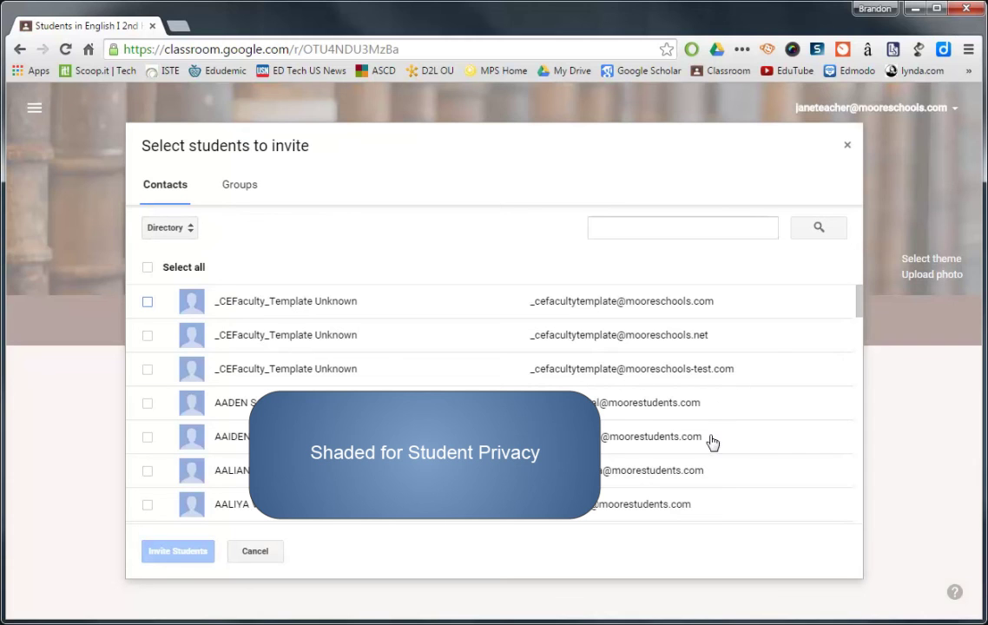
click(675, 231)
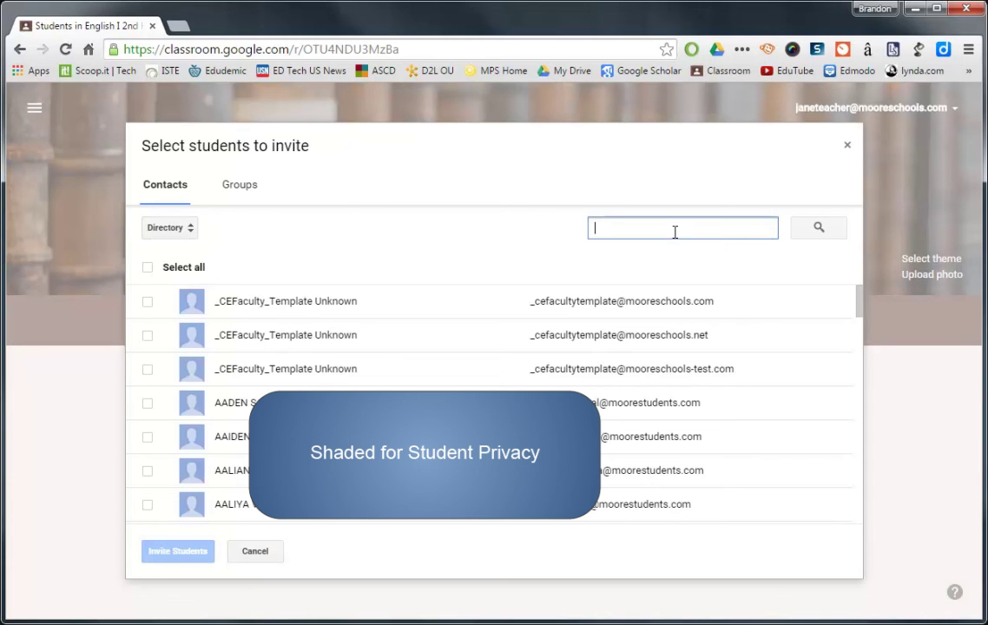
click(149, 370)
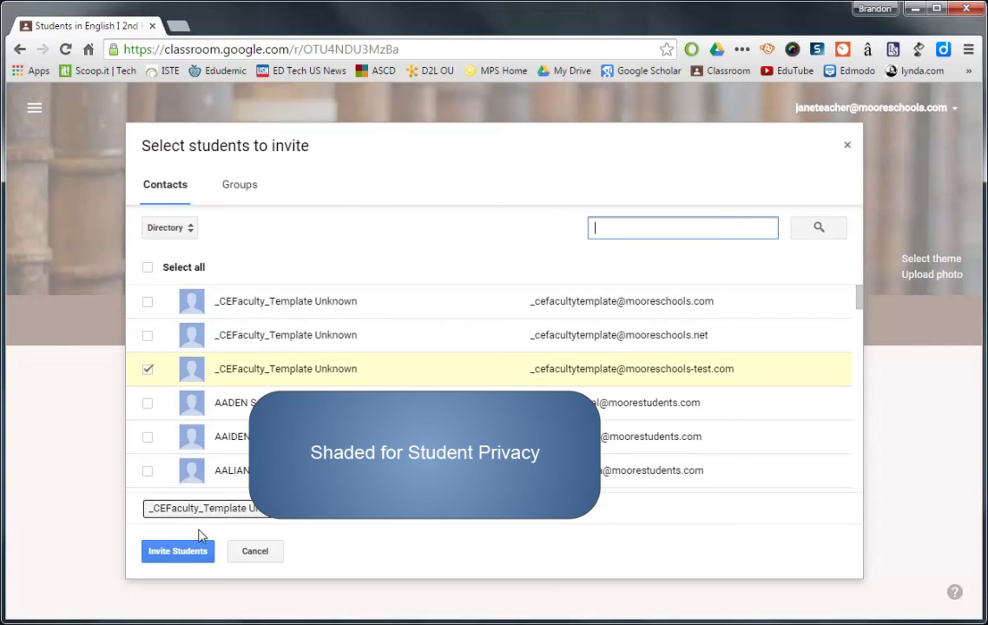
click(273, 558)
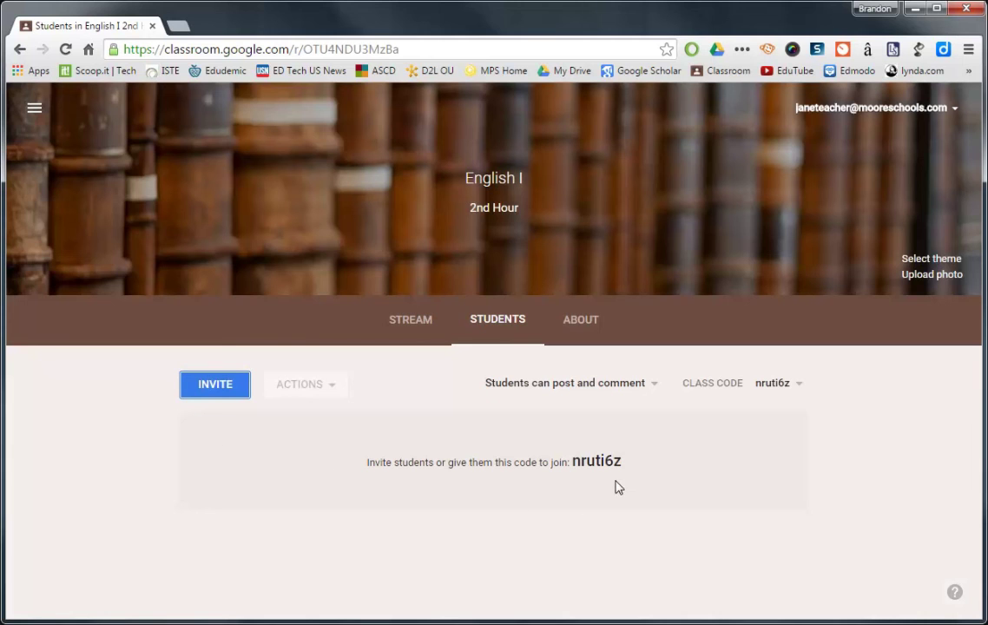
Go back to the 2nd Hour Stream and look over the Symbolism Assignment and welcome announcement.
click(423, 325)
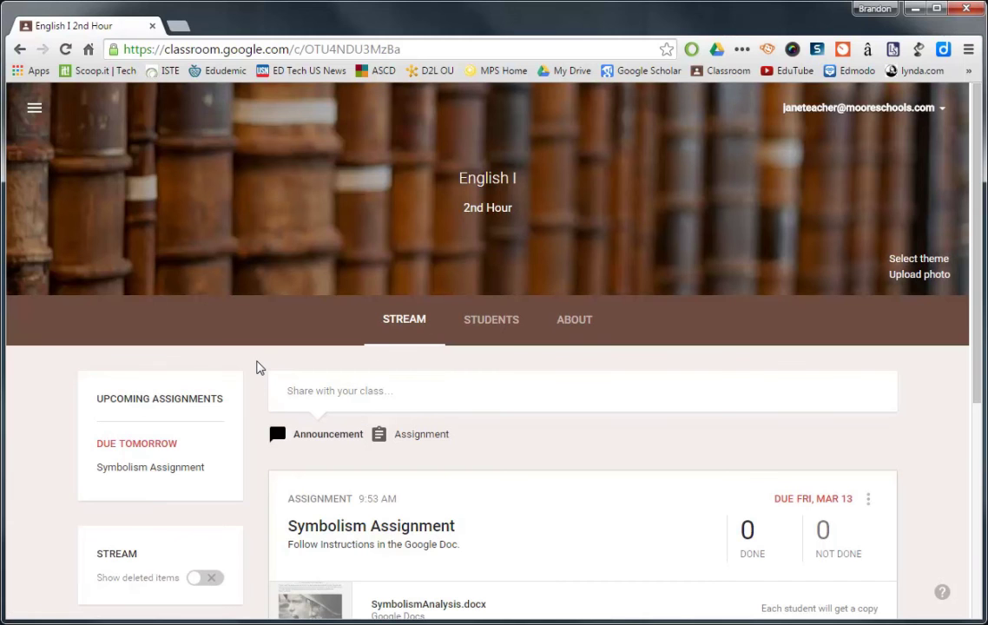
scroll(257, 368, down, 2)
scroll(257, 368, down, 1)
scroll(254, 369, down, 2)
scroll(253, 370, up, 3)
scroll(252, 370, up, 2)
scroll(252, 372, down, 1)
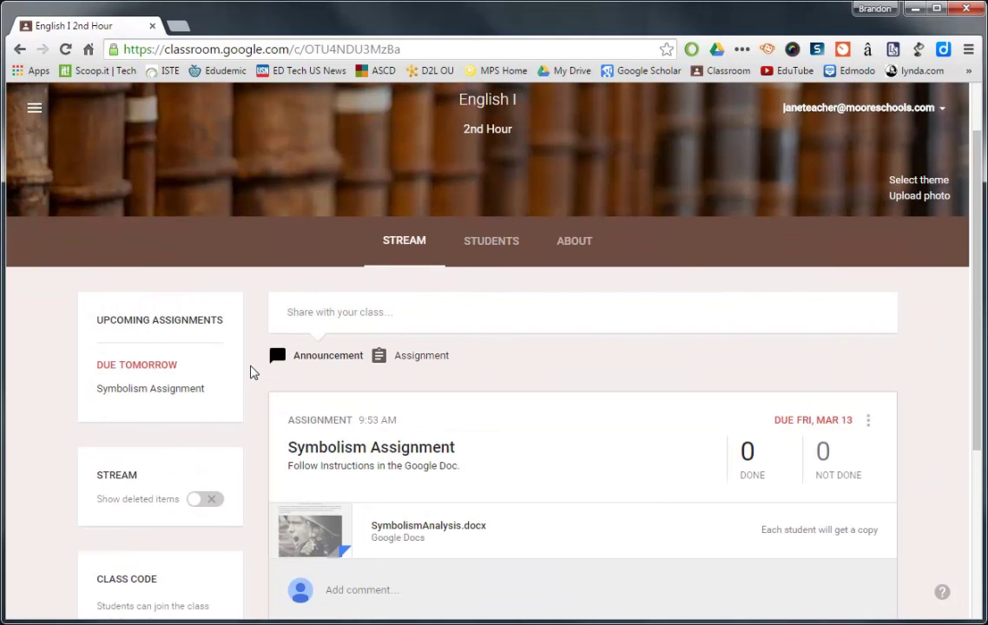
scroll(252, 372, up, 1)
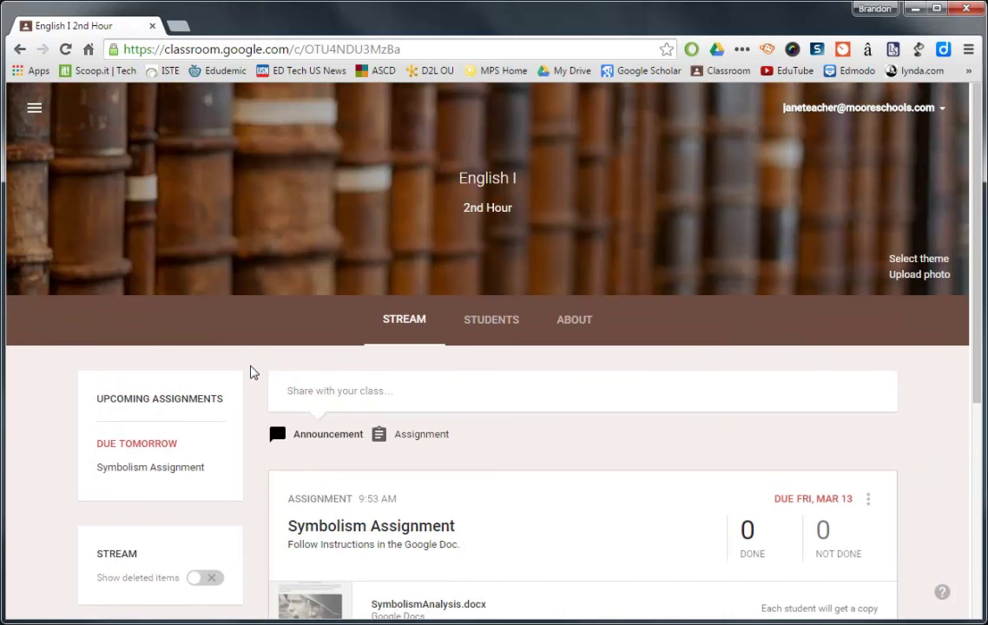